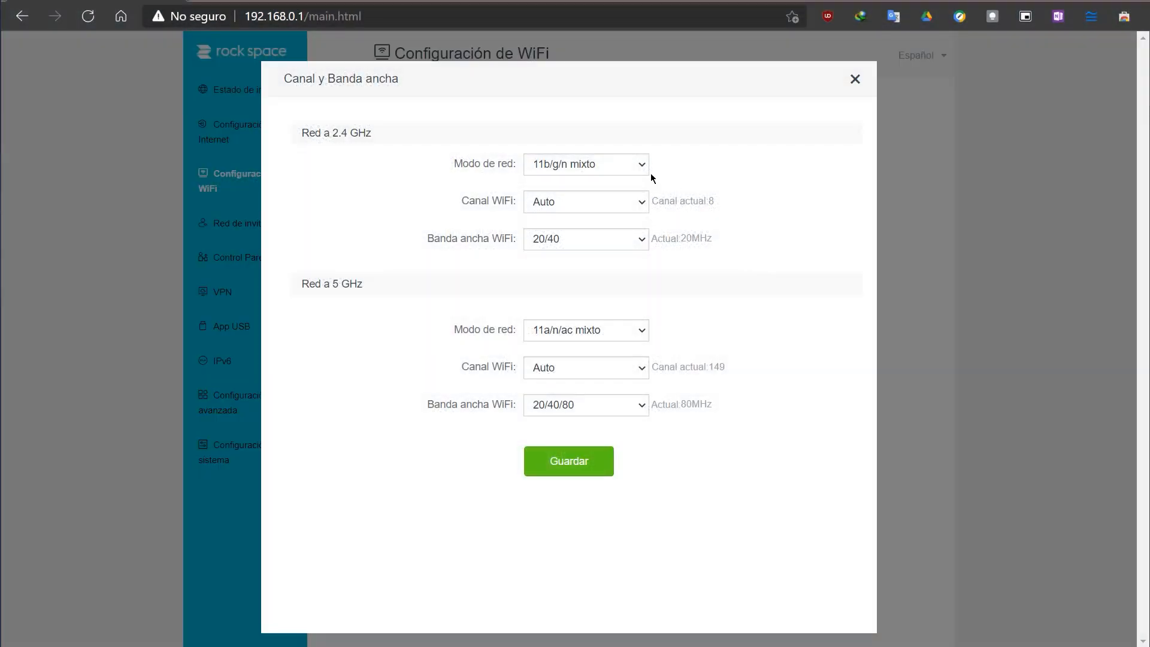
Step: Examine the WiFi channel and bandwidth options offered for the 2.4 GHz network, keeping the channel on Auto
click(641, 204)
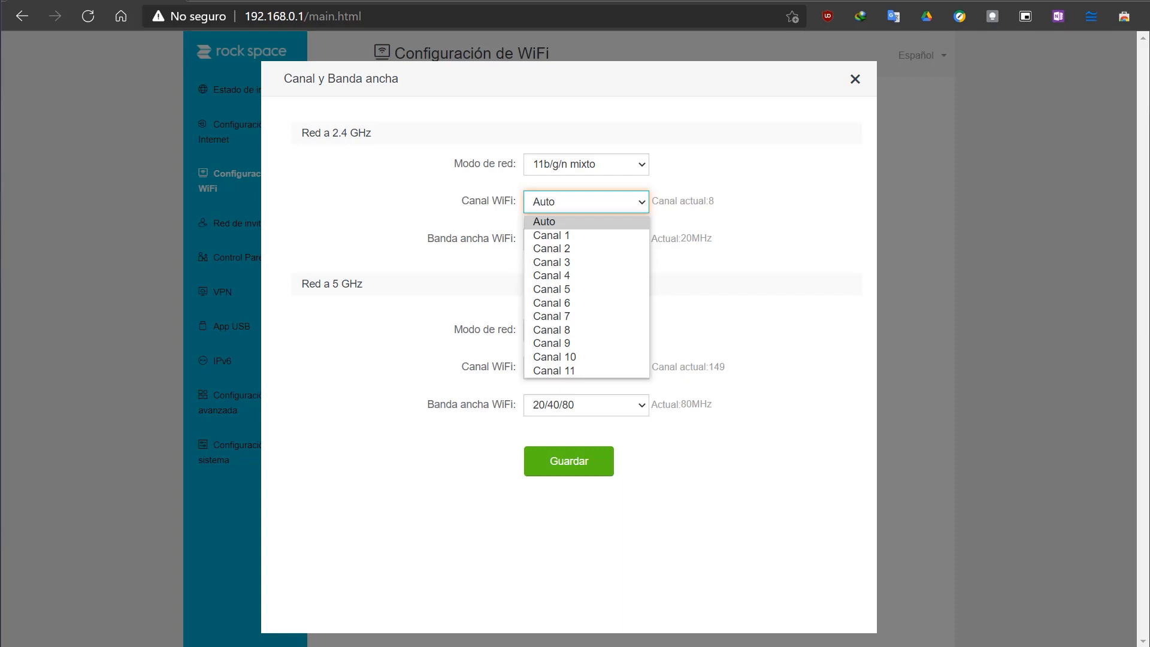
click(790, 566)
click(640, 243)
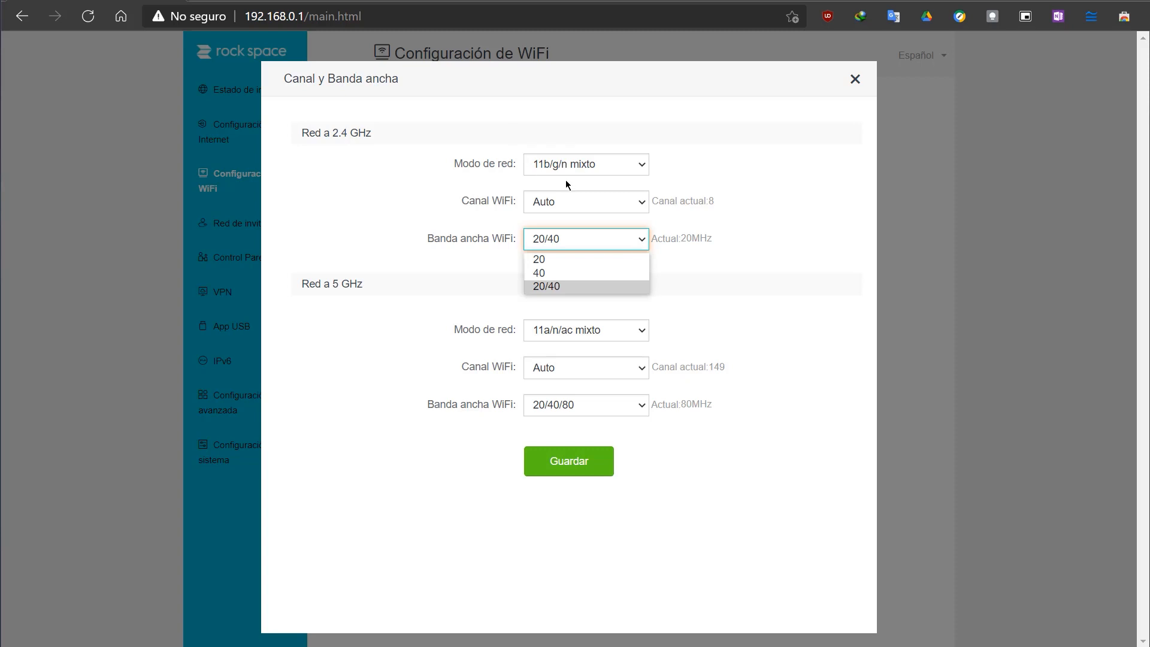
click(566, 207)
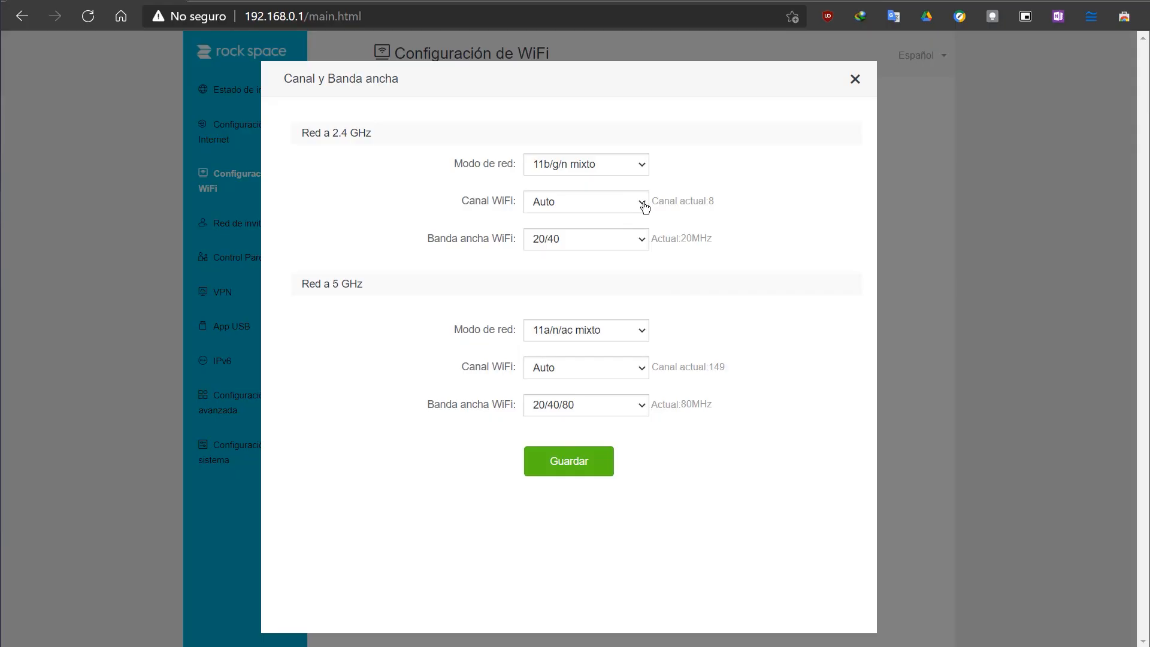
click(644, 203)
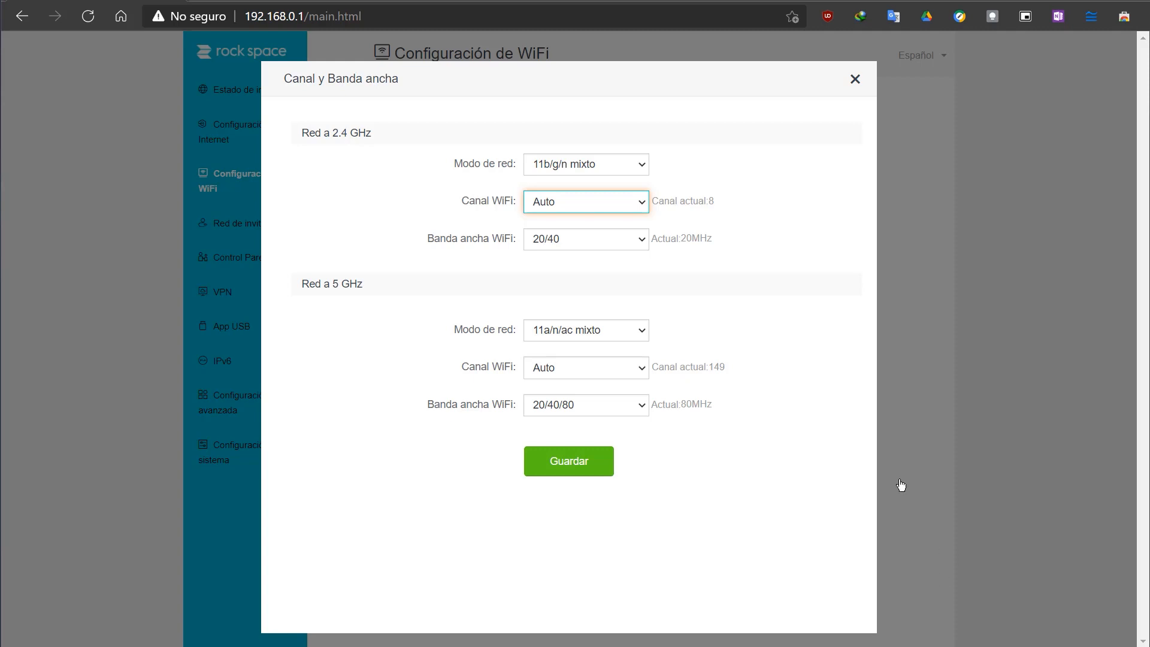
click(637, 210)
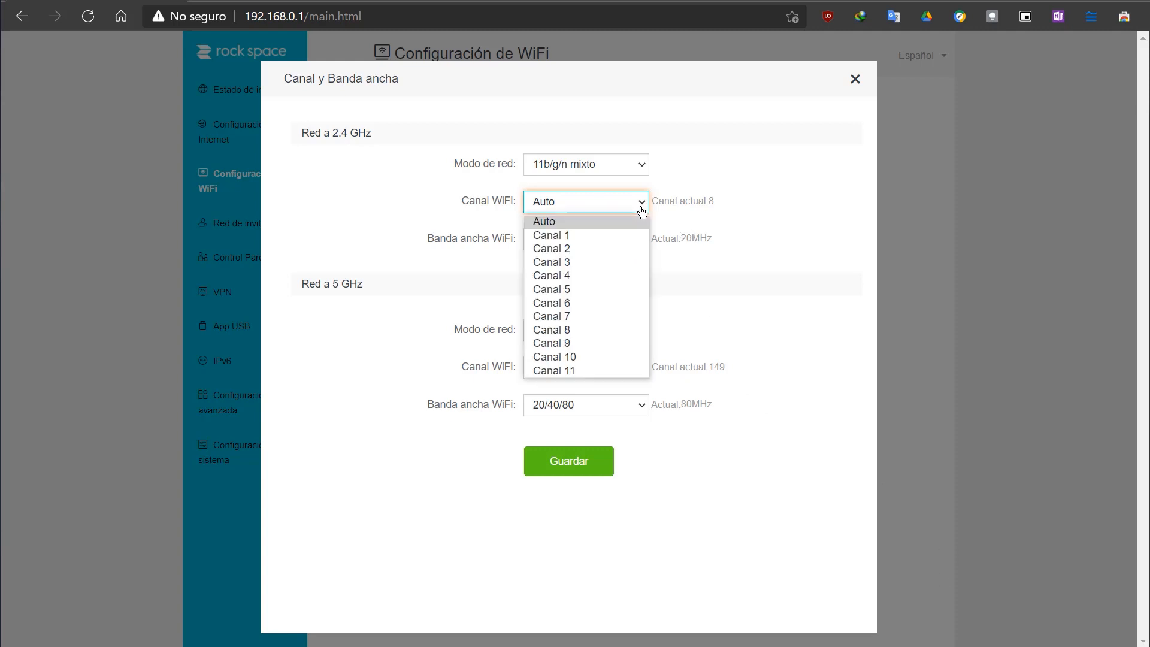
click(580, 225)
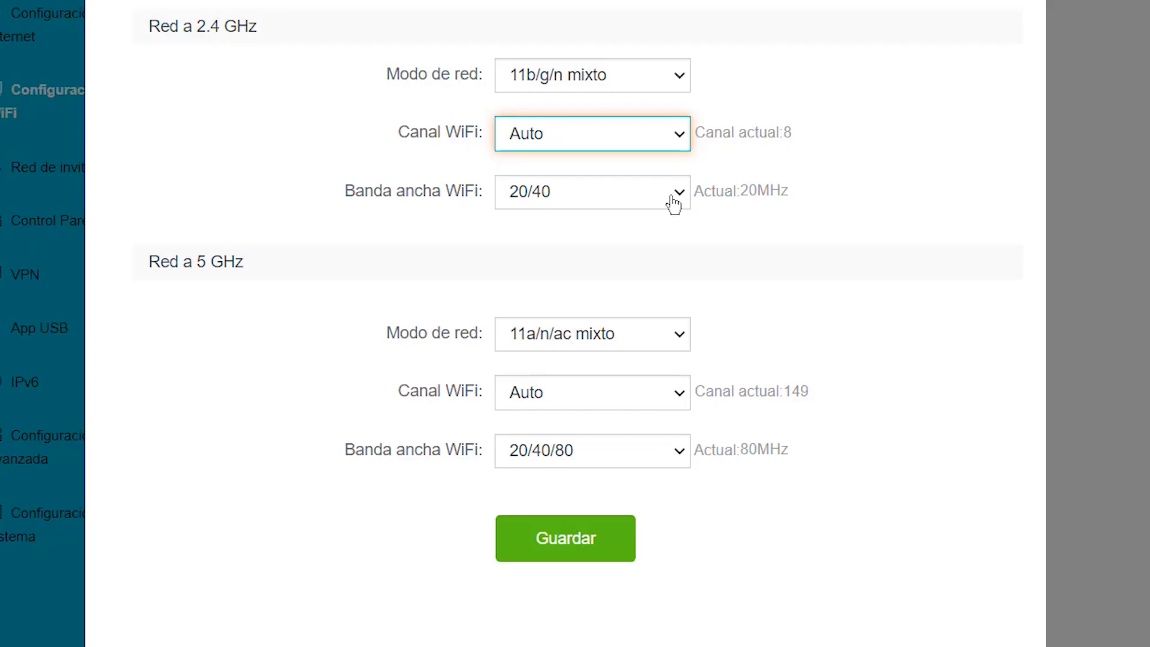
click(674, 205)
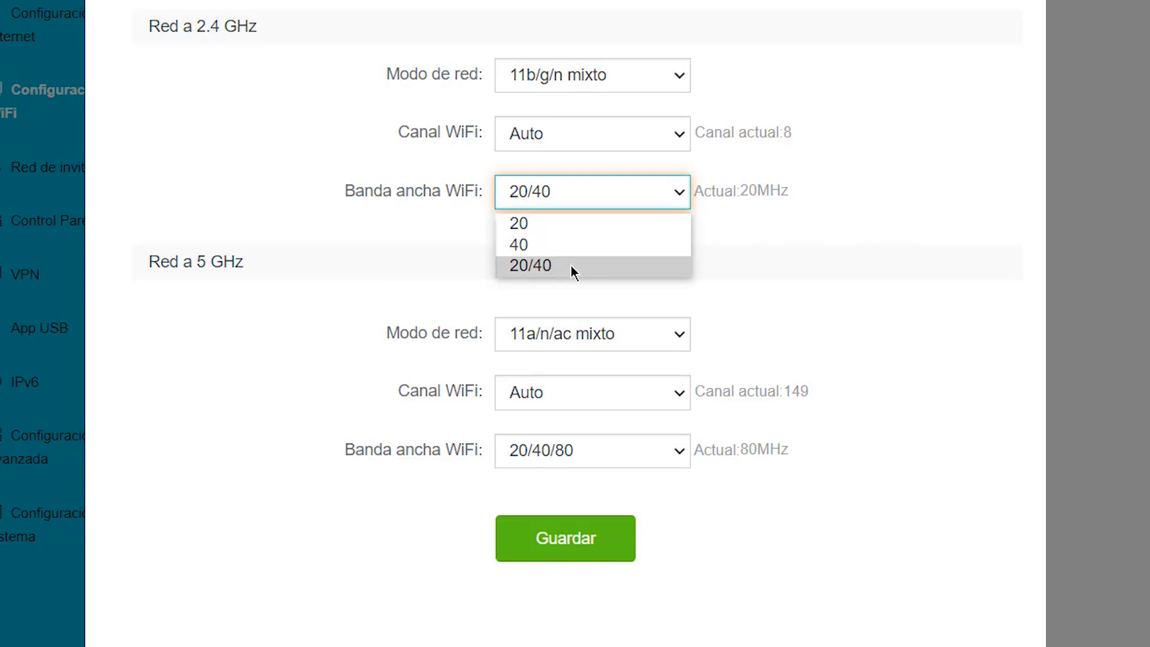
Step: Set the 2.4 GHz network mode to 11n and check which bandwidths it offers
click(689, 84)
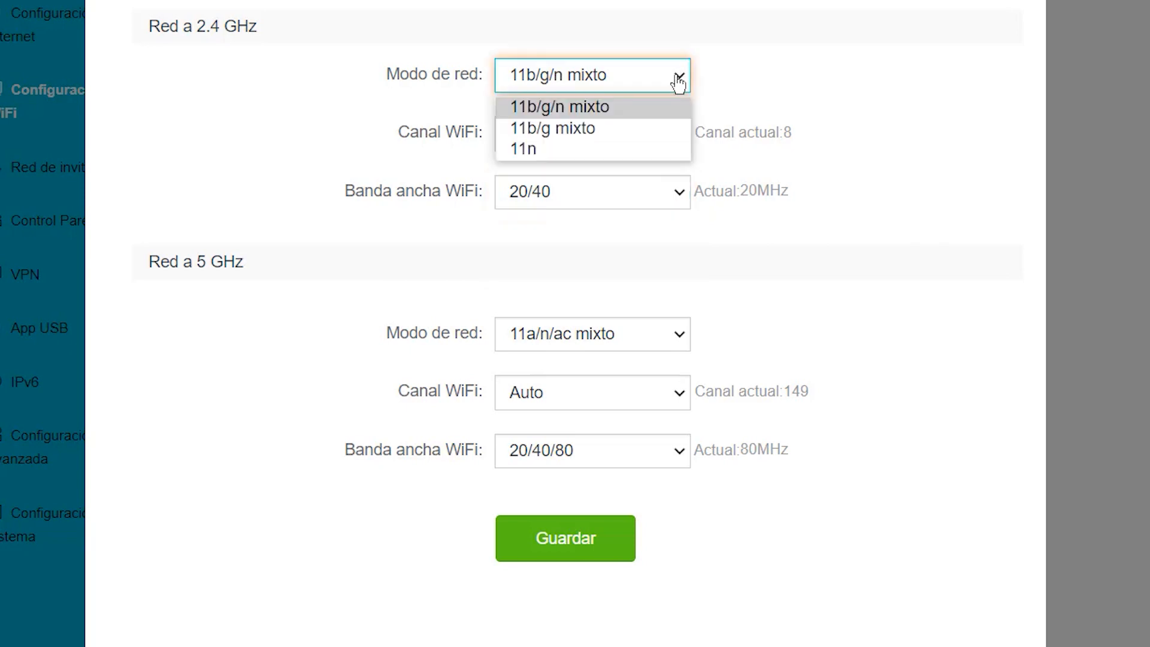
click(626, 153)
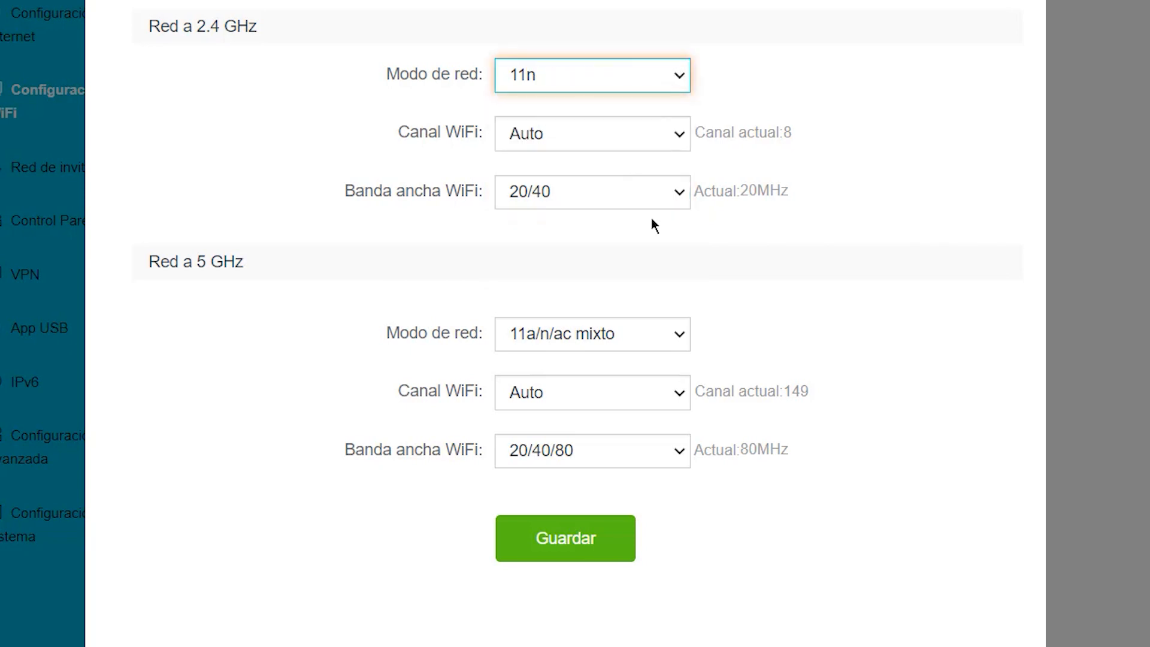
click(678, 198)
click(678, 198)
Step: Return the 2.4 GHz network mode to 11b/g/n mixto and check its bandwidth options
click(681, 82)
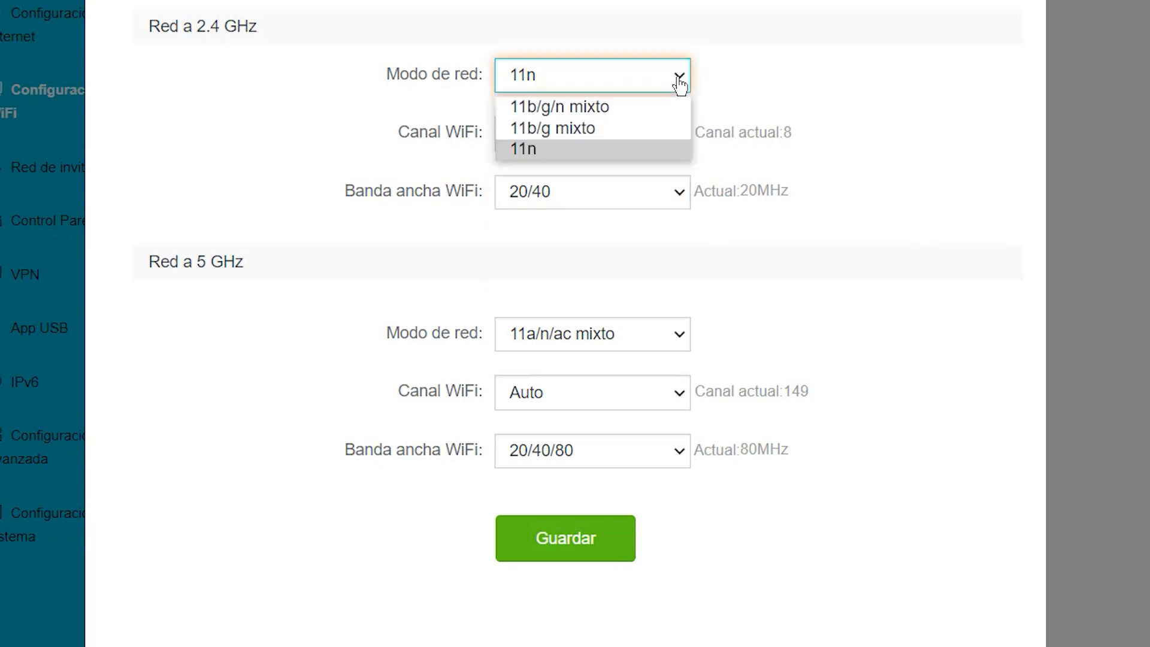
click(612, 105)
click(631, 186)
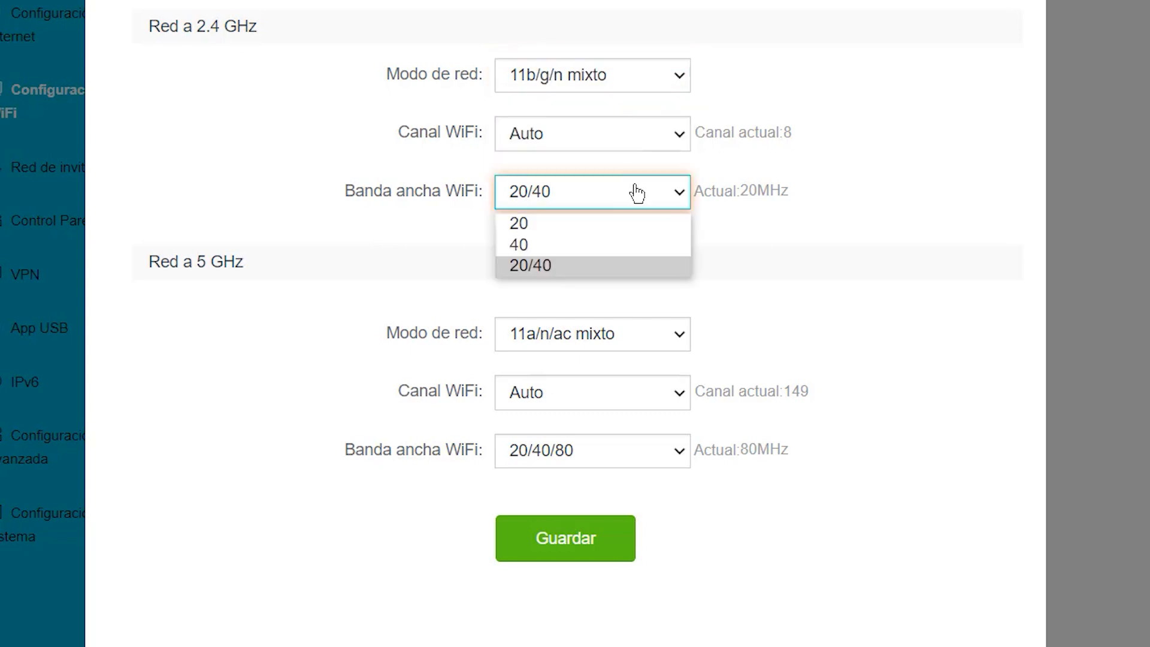
Step: Switch the 2.4 GHz network mode to 11b/g mixto and check which bandwidths it allows
click(679, 84)
click(623, 133)
click(671, 203)
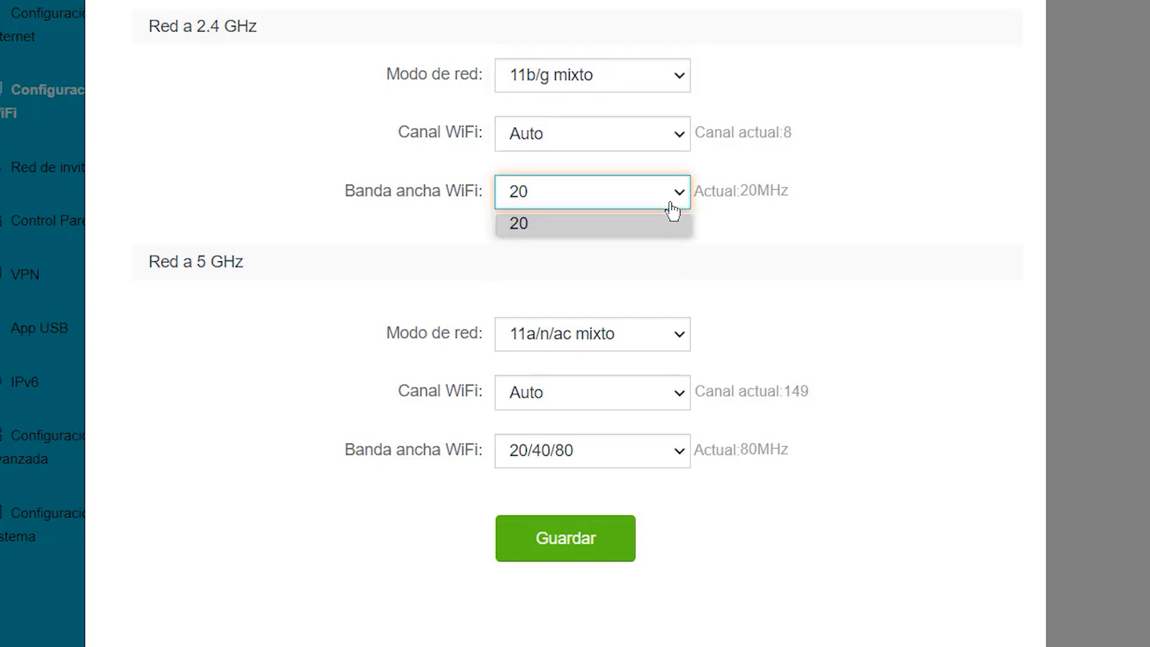
click(583, 73)
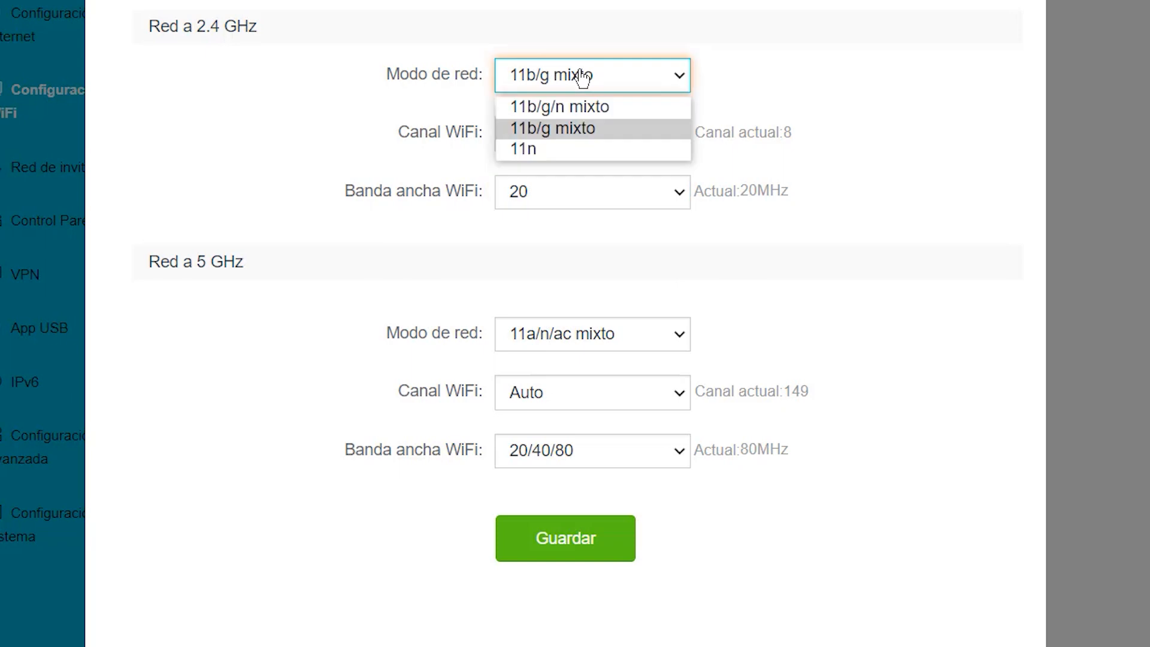
click(549, 135)
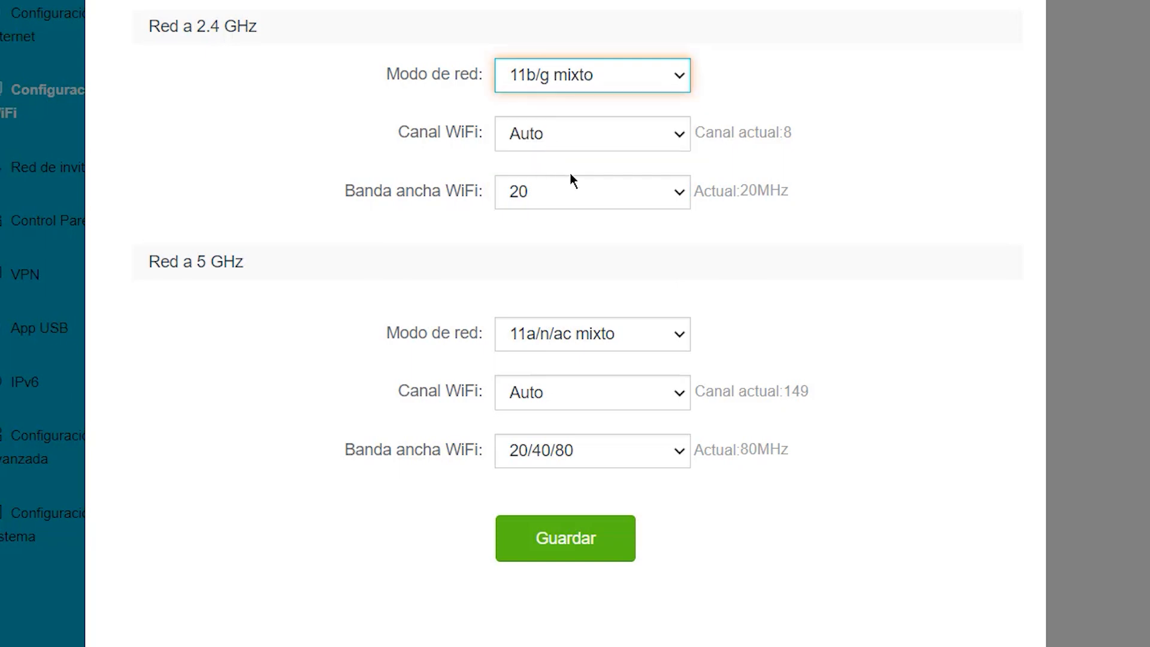
click(616, 200)
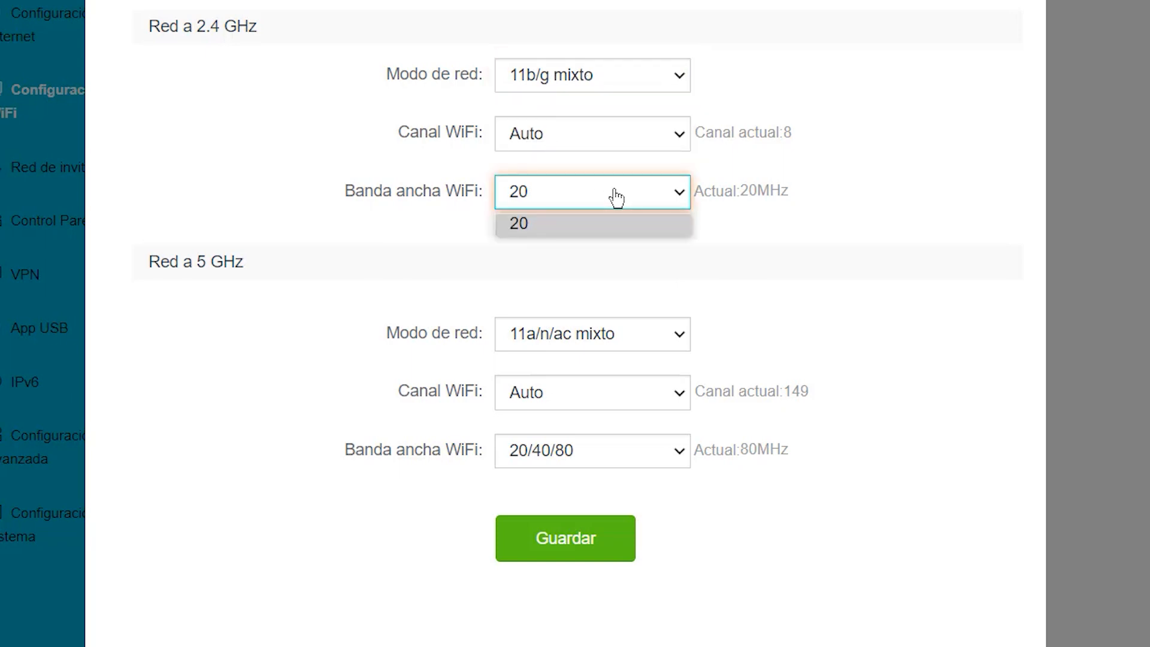
Step: Change the 2.4 GHz network mode to 11n and view its bandwidth options
click(593, 71)
click(559, 146)
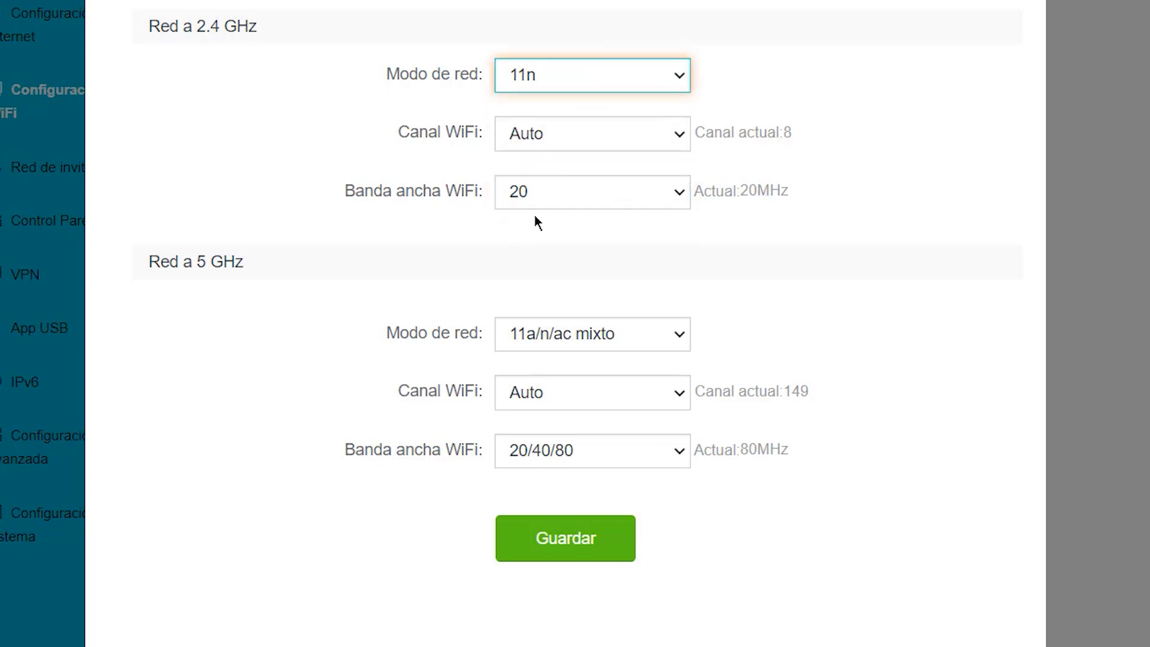
click(541, 205)
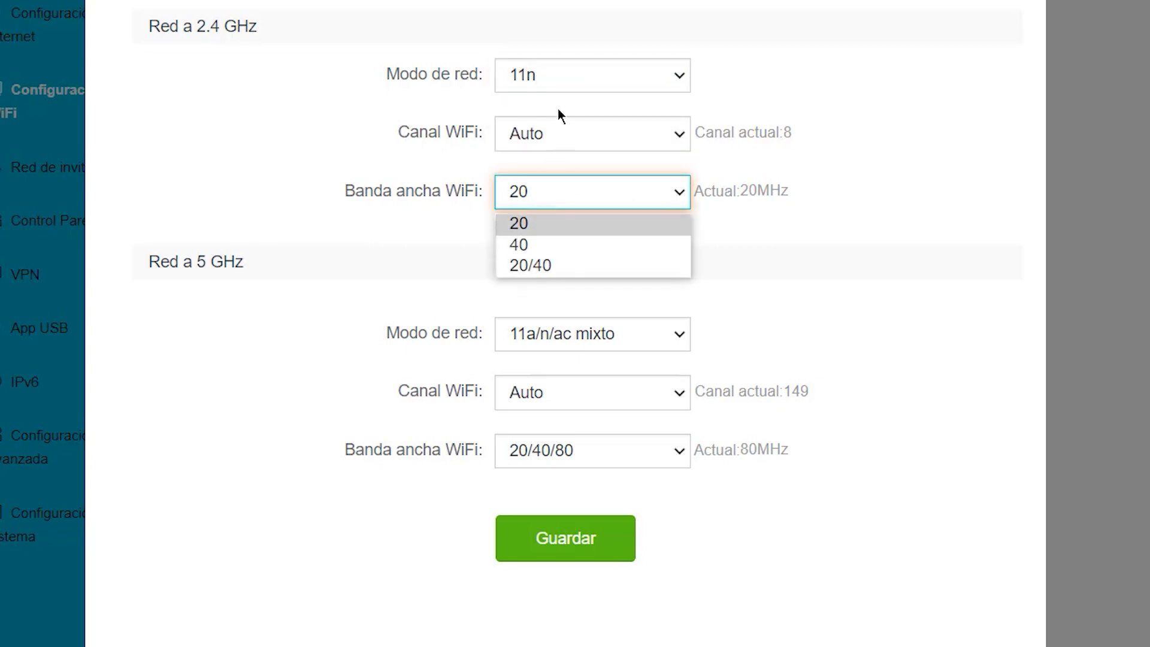
Step: Set the 2.4 GHz network mode to 11b/g/n mixto and its bandwidth to 20/40
click(568, 84)
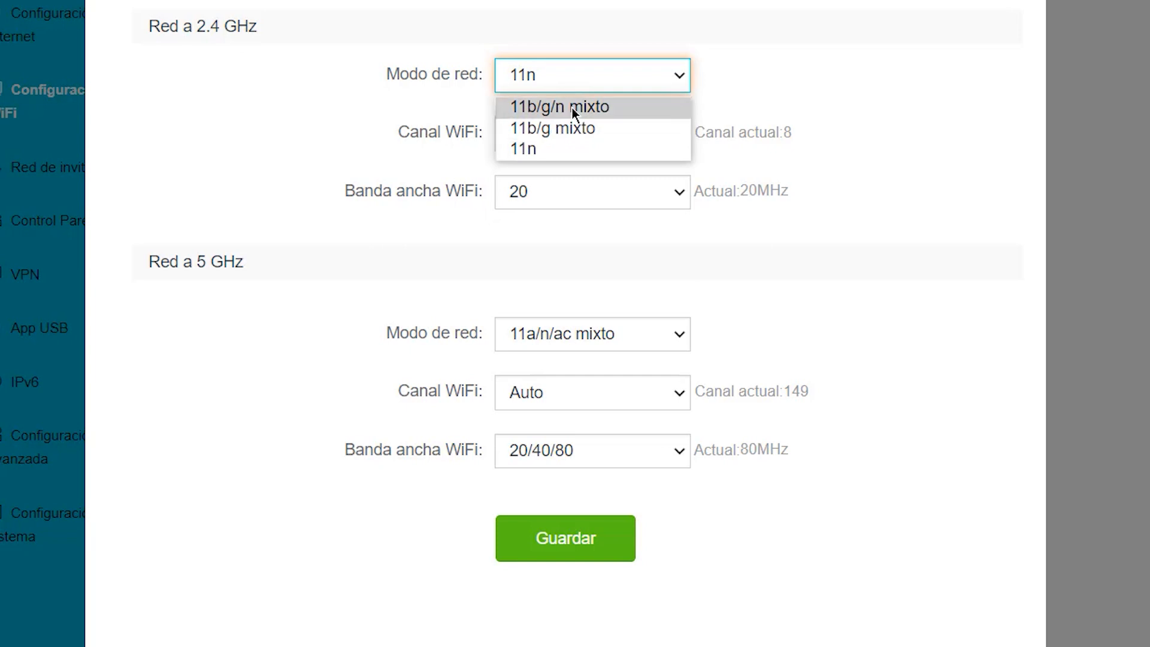
click(572, 107)
click(651, 198)
click(570, 265)
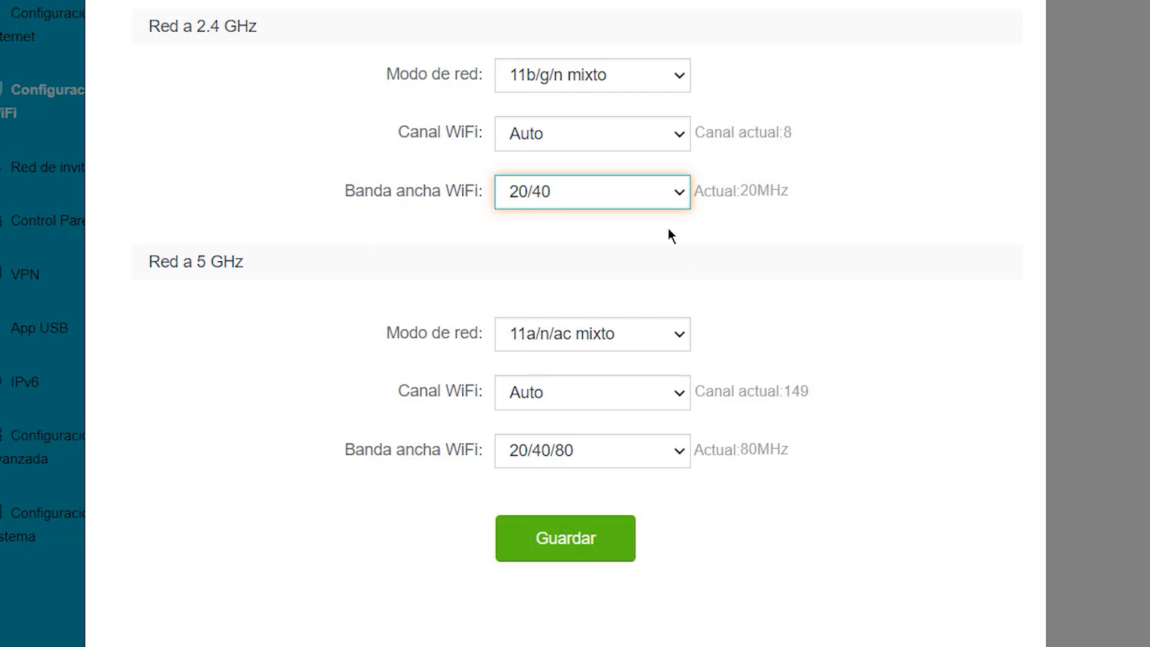
Step: Set the 2.4 GHz network's WiFi channel to Canal 3 and its bandwidth to 40
click(680, 140)
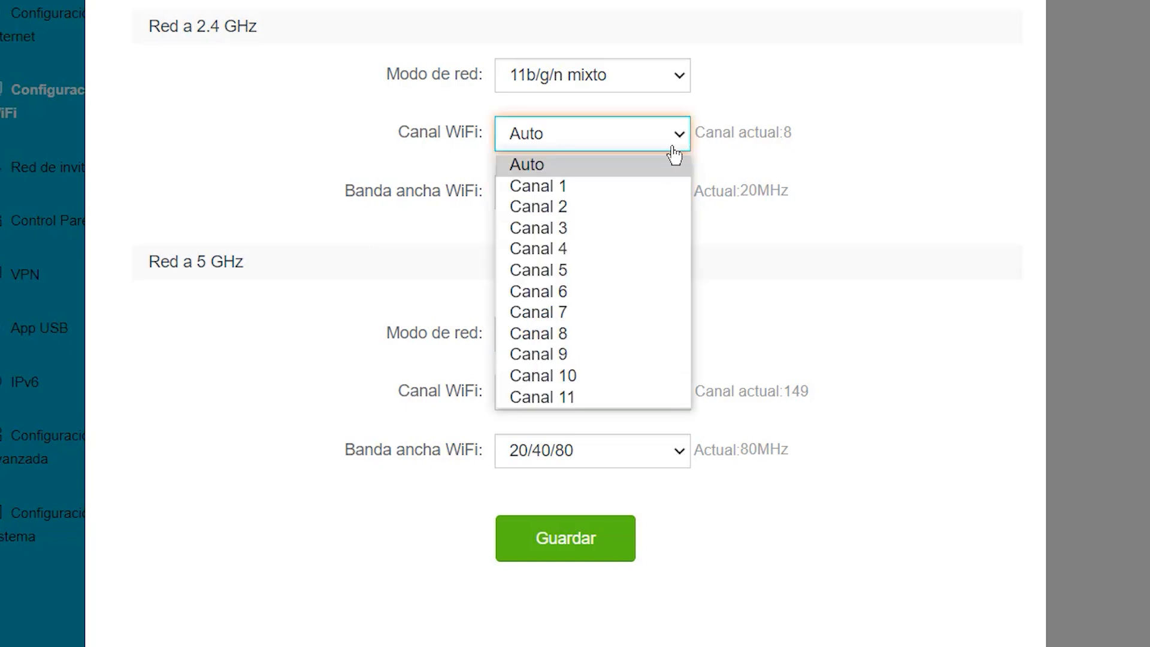
click(635, 233)
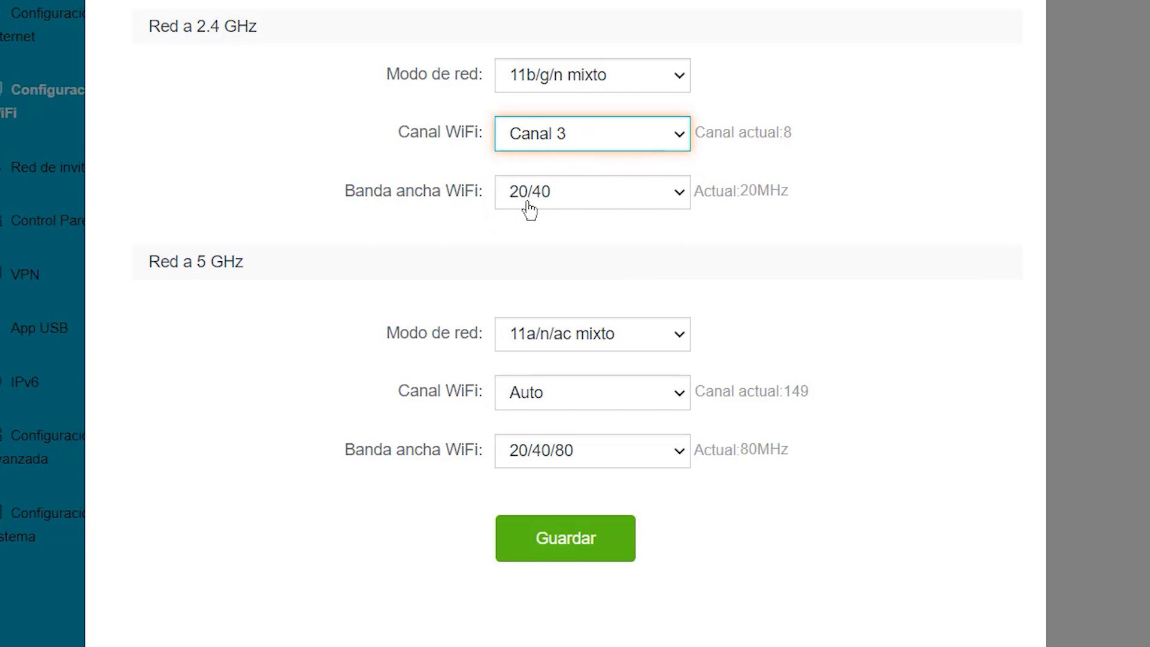
click(673, 203)
click(584, 244)
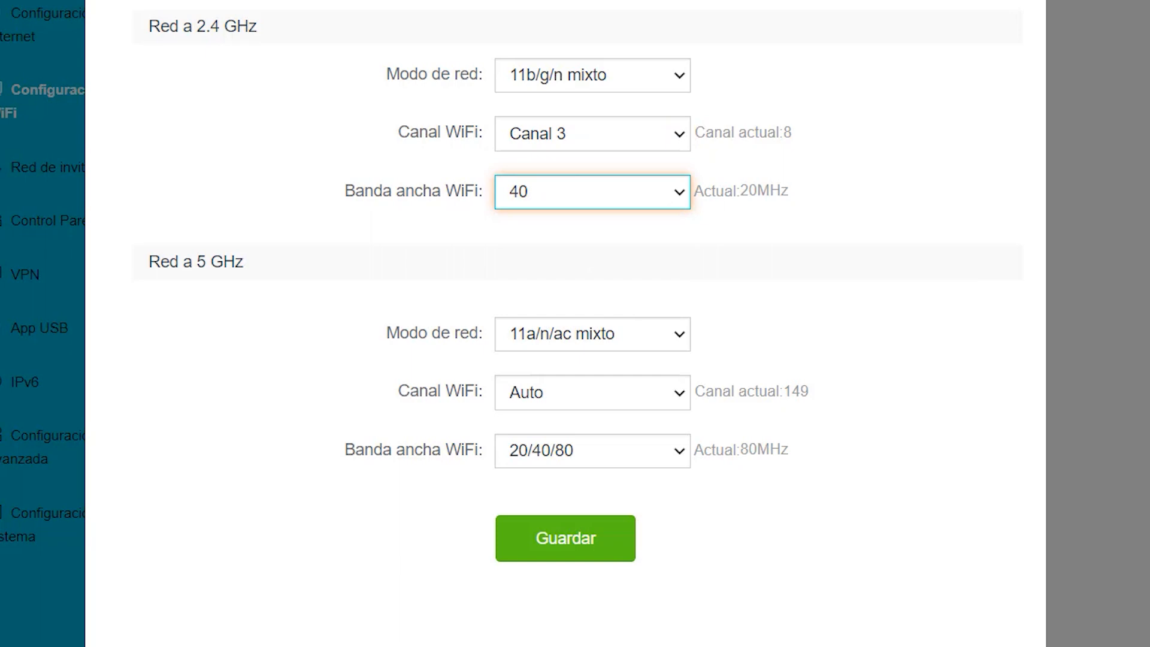
Step: Restore the 2.4 GHz network's bandwidth to 20/40 and its WiFi channel to Auto
click(631, 206)
click(532, 272)
click(651, 139)
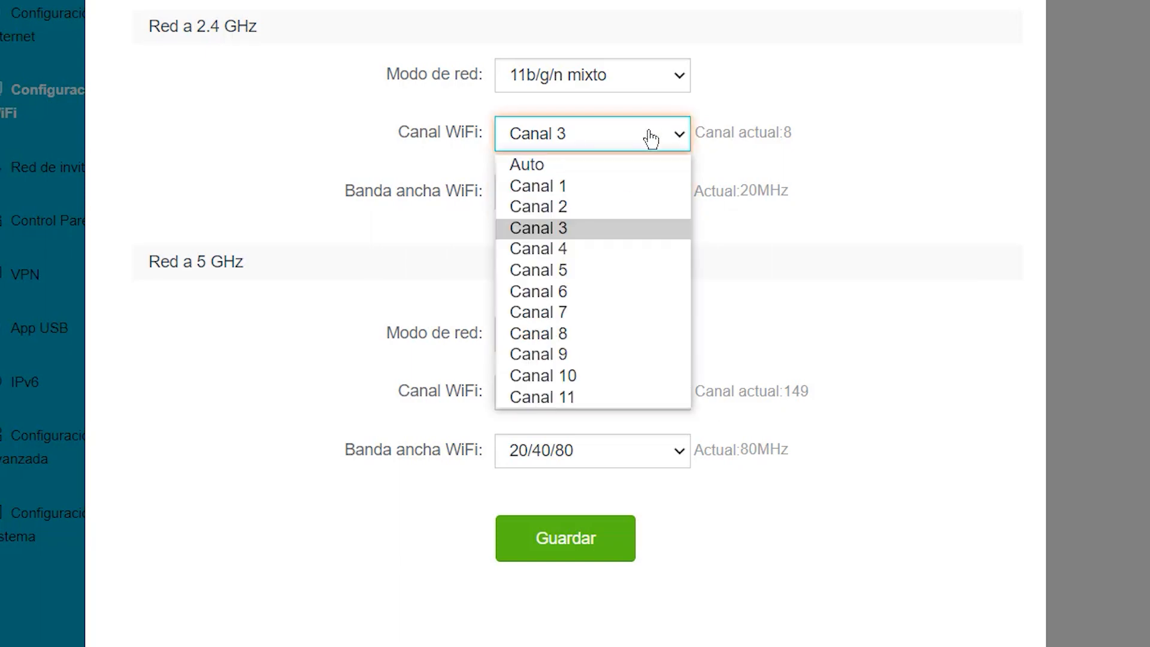
click(607, 167)
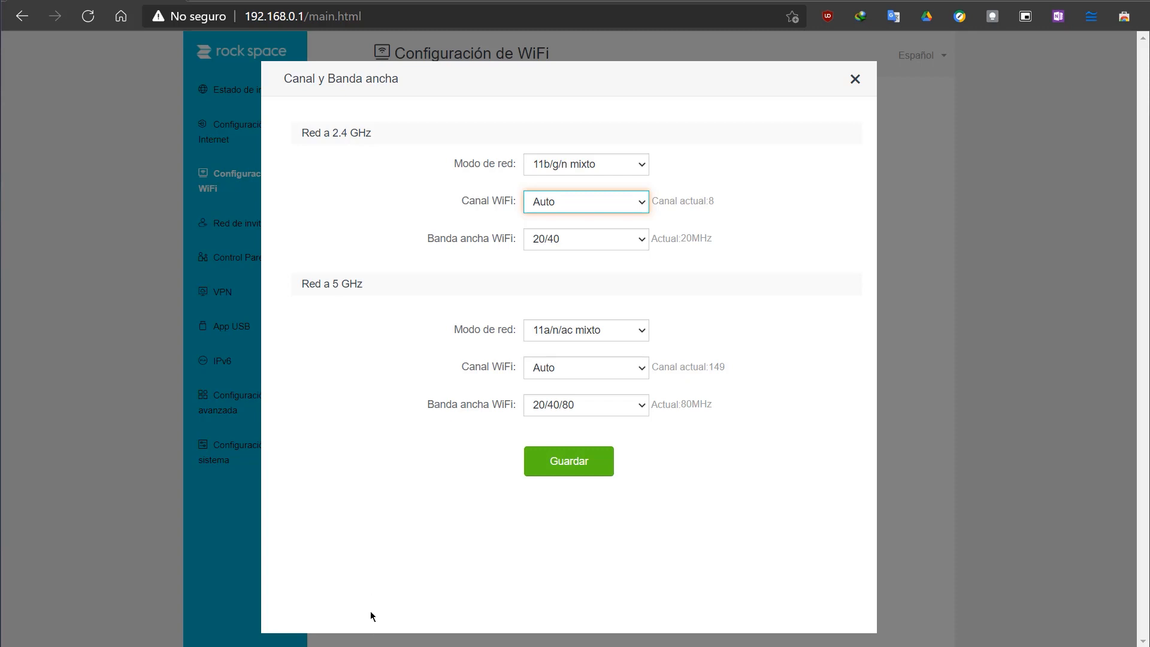
Step: Examine the WiFi channel and bandwidth options offered for the 5 GHz network
click(638, 372)
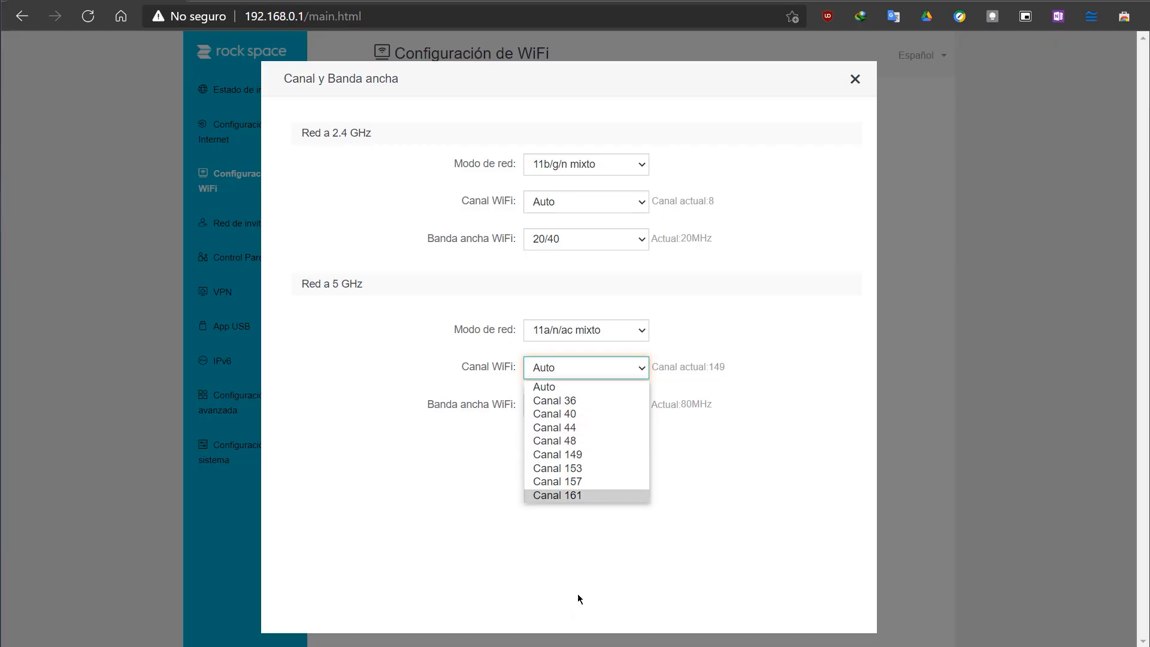
click(579, 595)
click(639, 409)
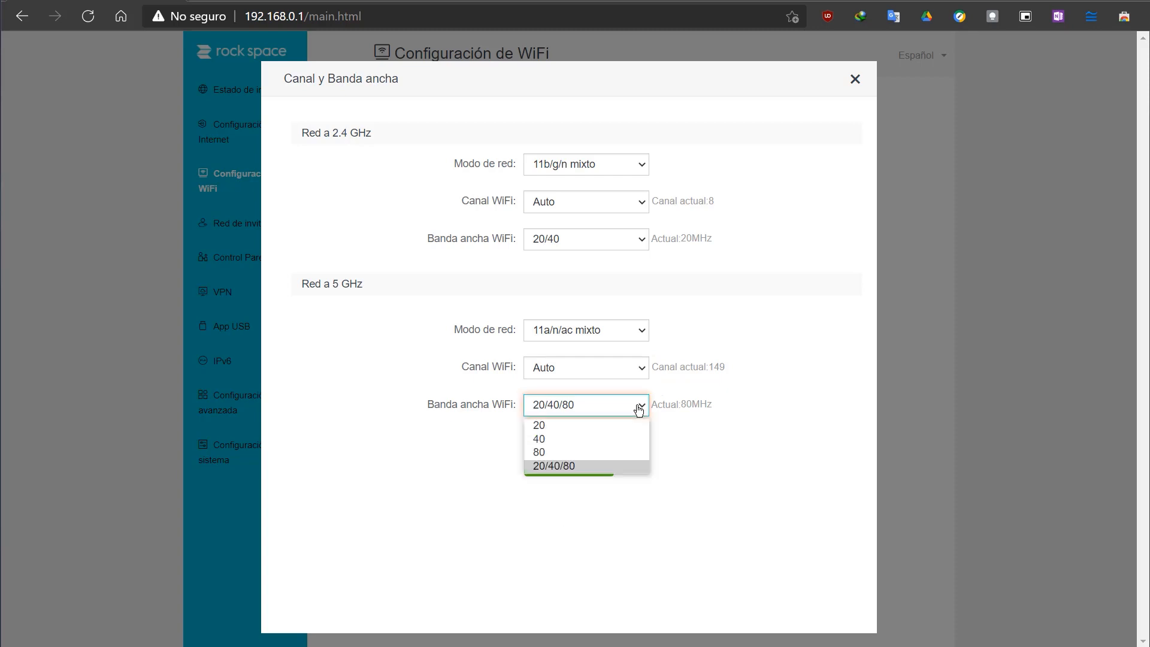
Step: Set the 5 GHz network mode to 11ac and check its bandwidth options
click(634, 337)
click(574, 364)
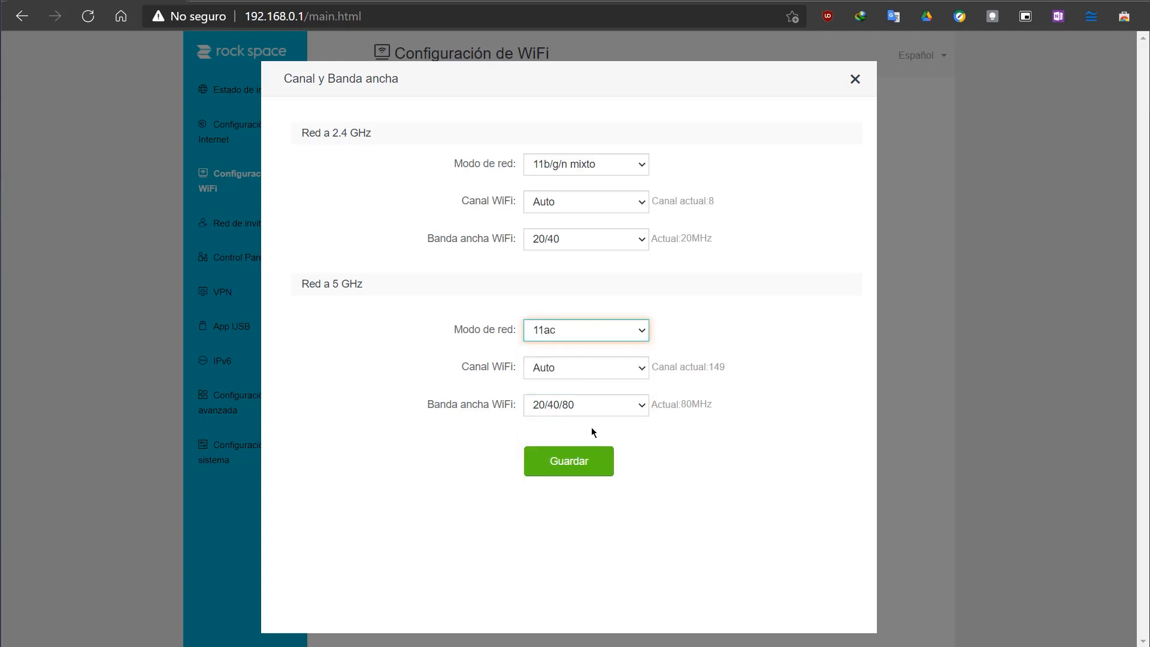
click(618, 408)
Step: Return the 5 GHz network mode to 11a/n/ac mixto and check its bandwidth options
click(639, 334)
click(623, 350)
click(636, 405)
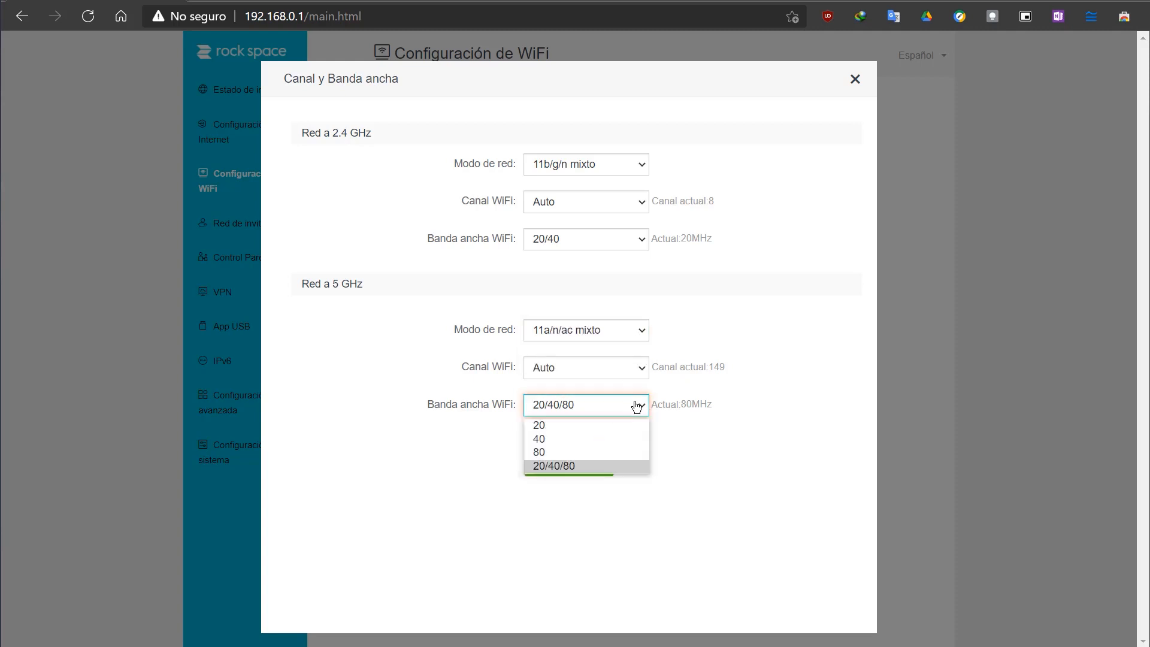
Step: Switch the 5 GHz network mode to 11ac again and compare its available bandwidths
click(639, 334)
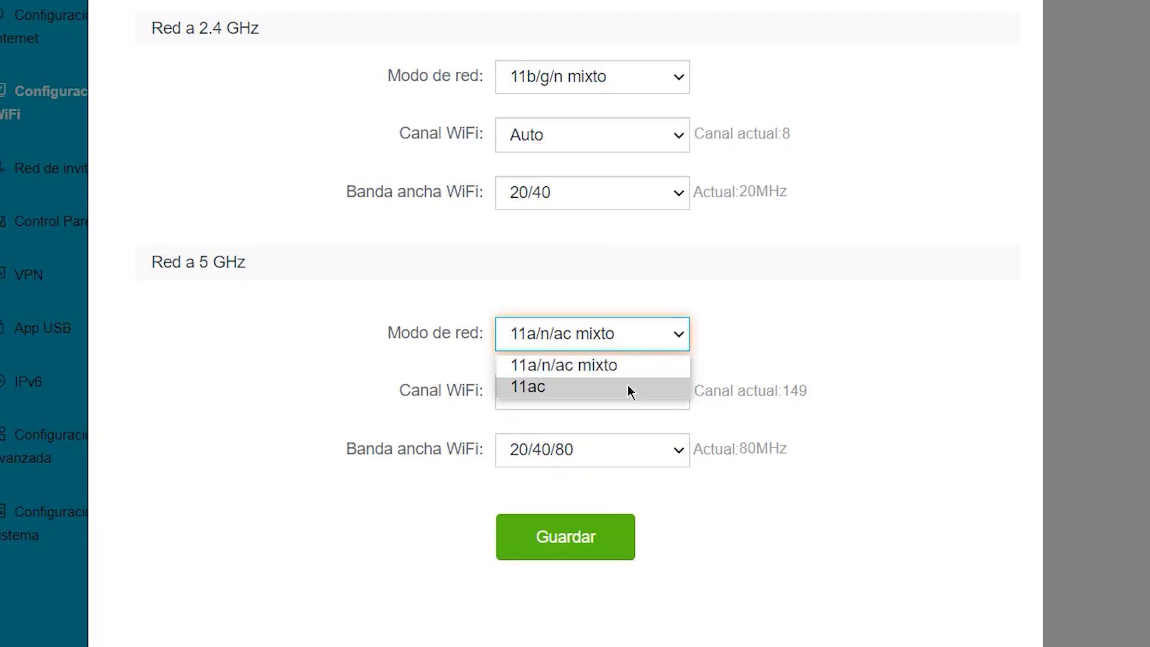
click(628, 386)
click(624, 461)
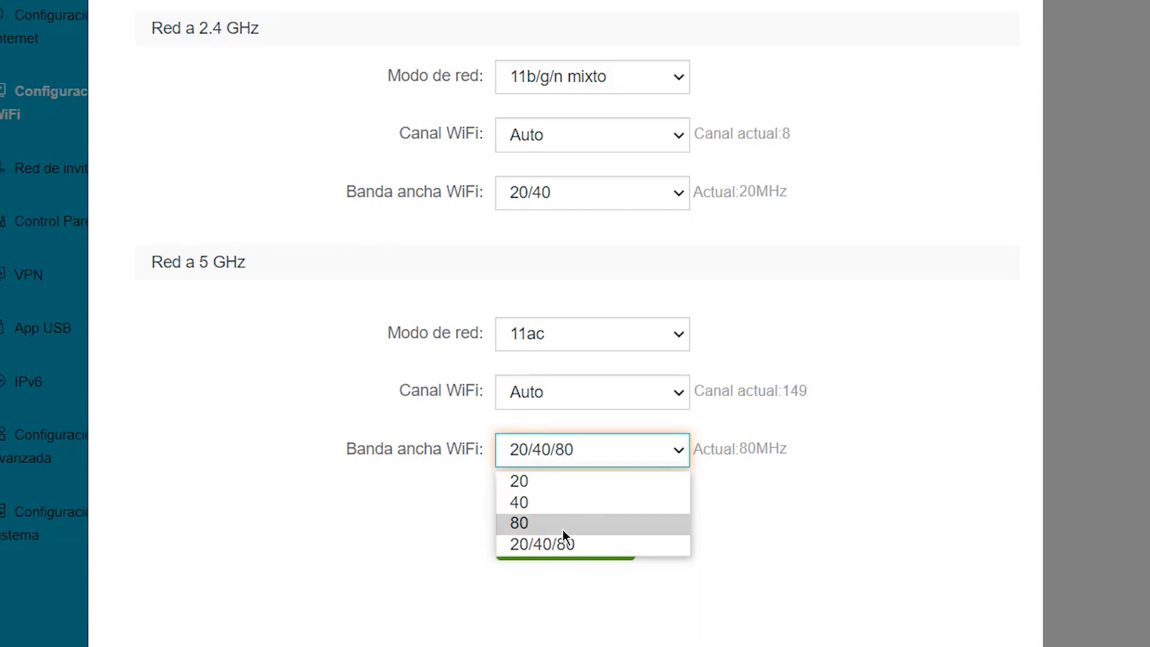
Step: Set the 5 GHz network mode to 11a/n/ac mixto with a bandwidth of 20/40/80
click(619, 350)
click(620, 370)
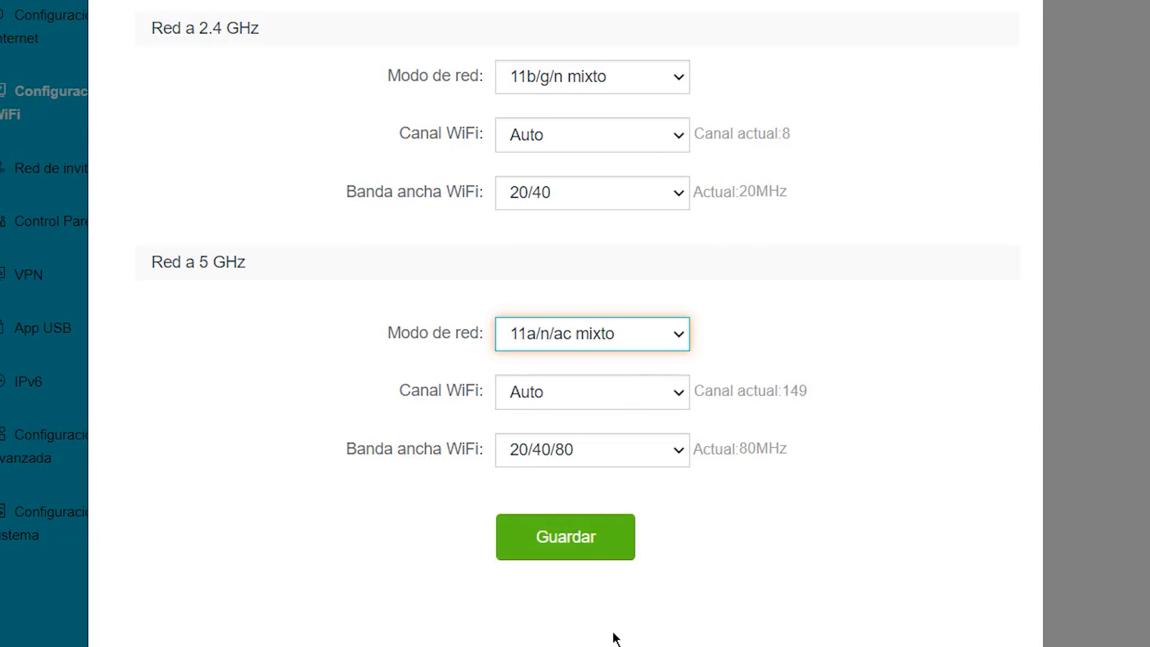
click(669, 458)
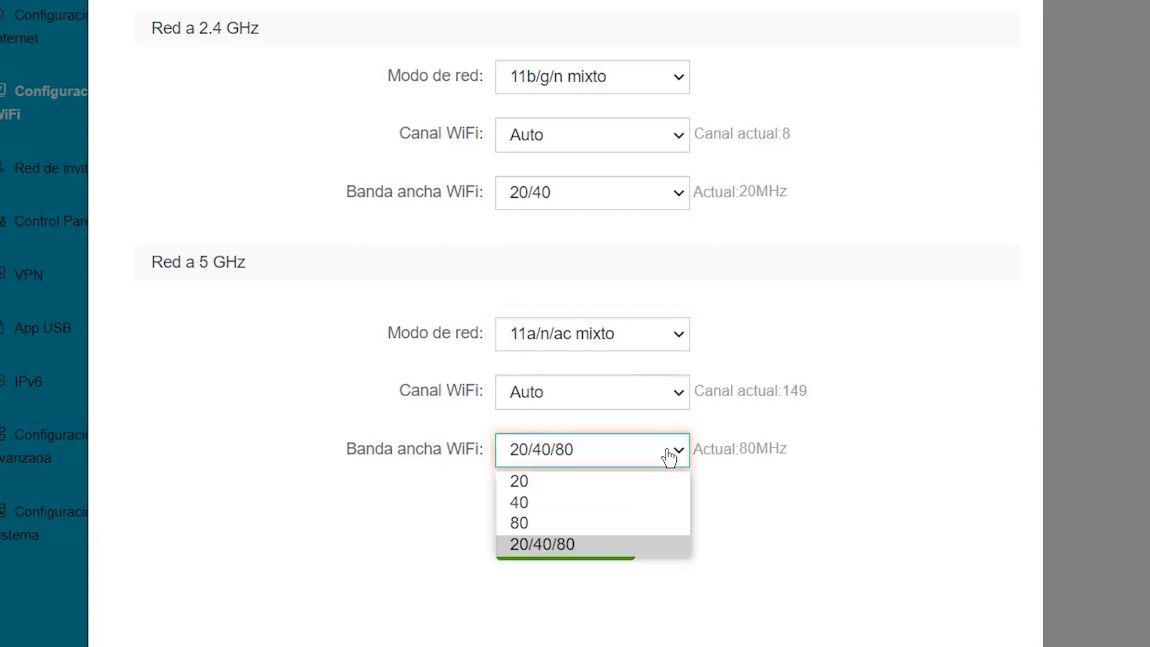
click(598, 550)
Step: Try a bandwidth of 80 for the 5 GHz network and set it back to 20/40/80
click(619, 462)
click(568, 520)
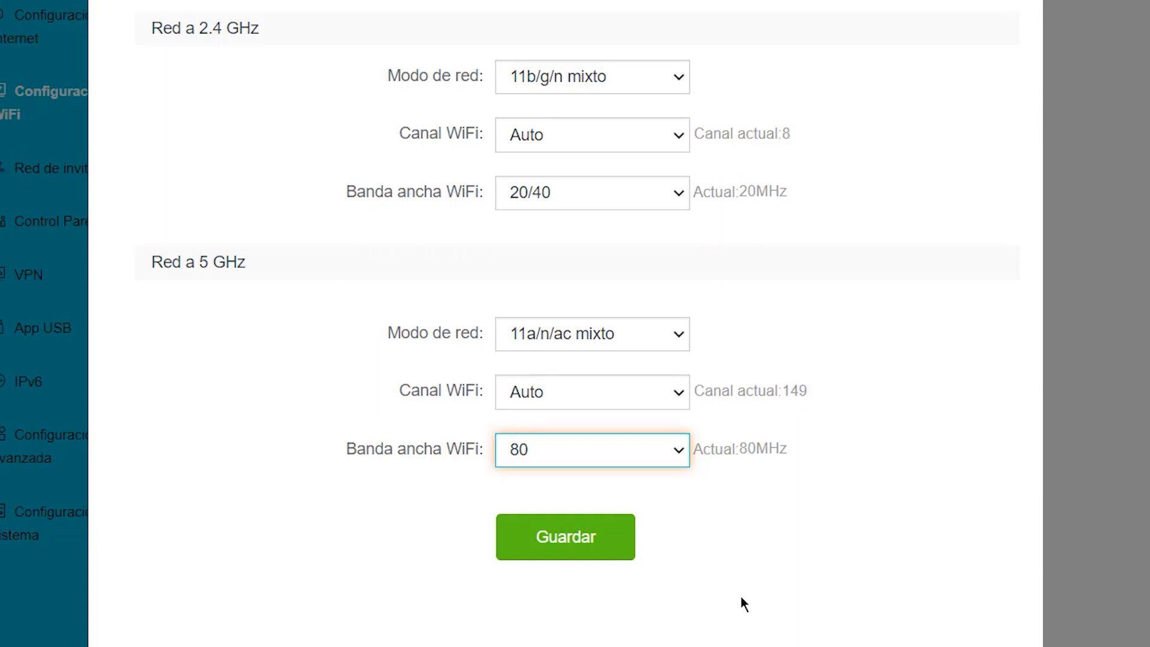
click(684, 464)
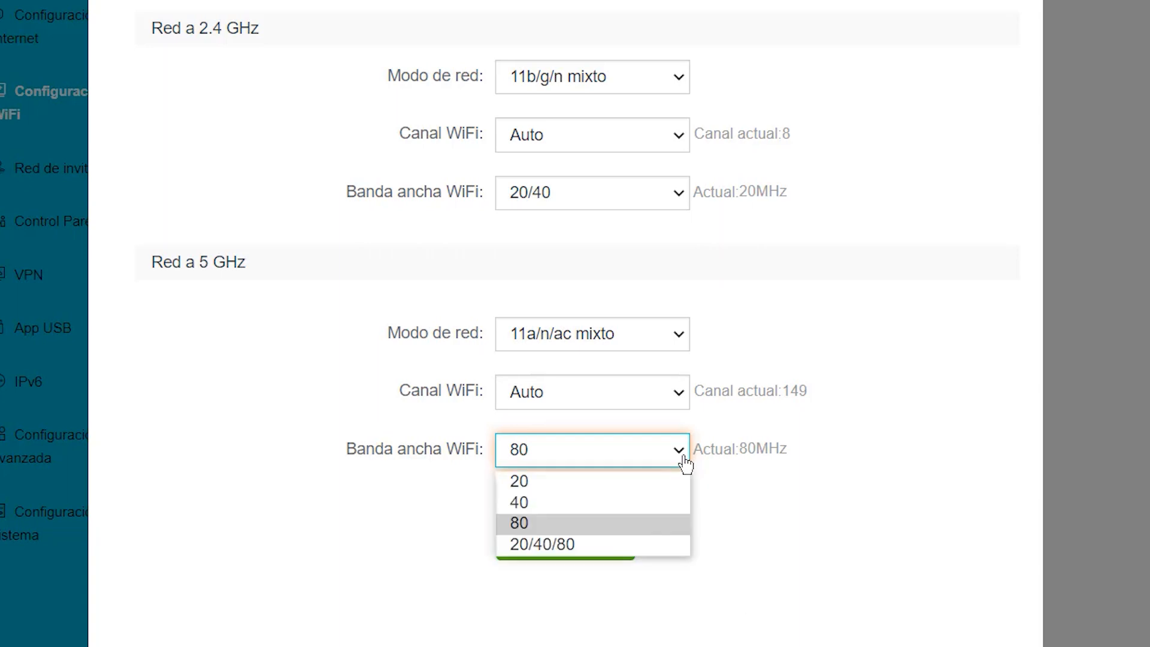
click(591, 531)
Step: Review the WiFi channels available for the 5 GHz network, keep Auto, and save the channel and bandwidth settings
click(676, 397)
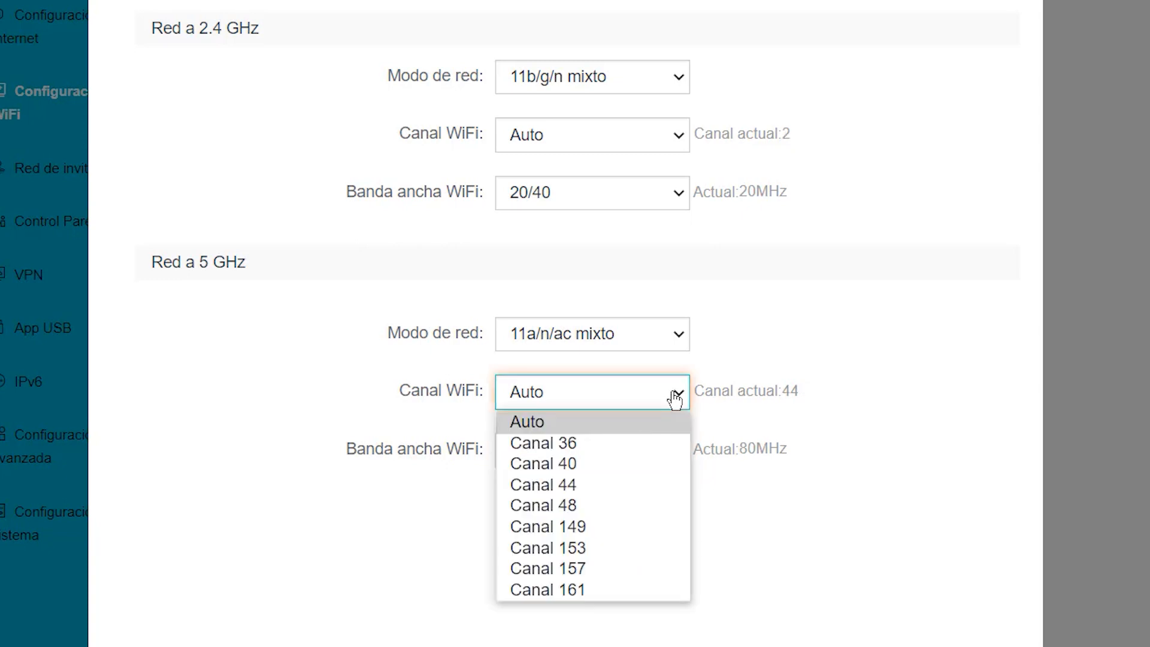
click(649, 423)
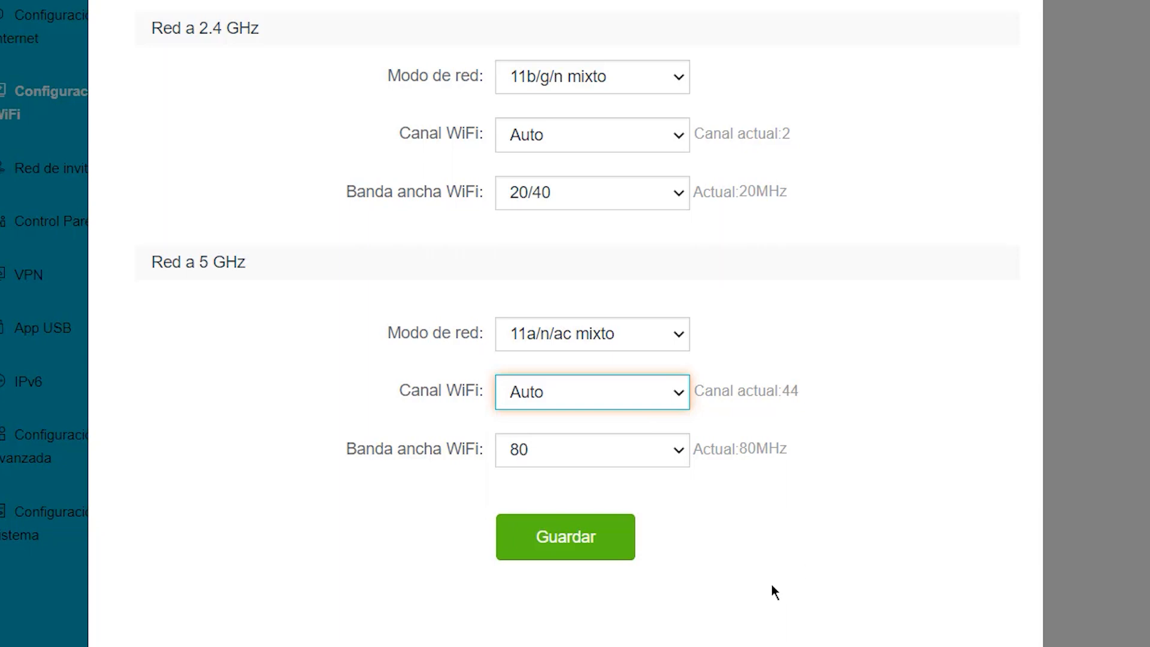
click(680, 392)
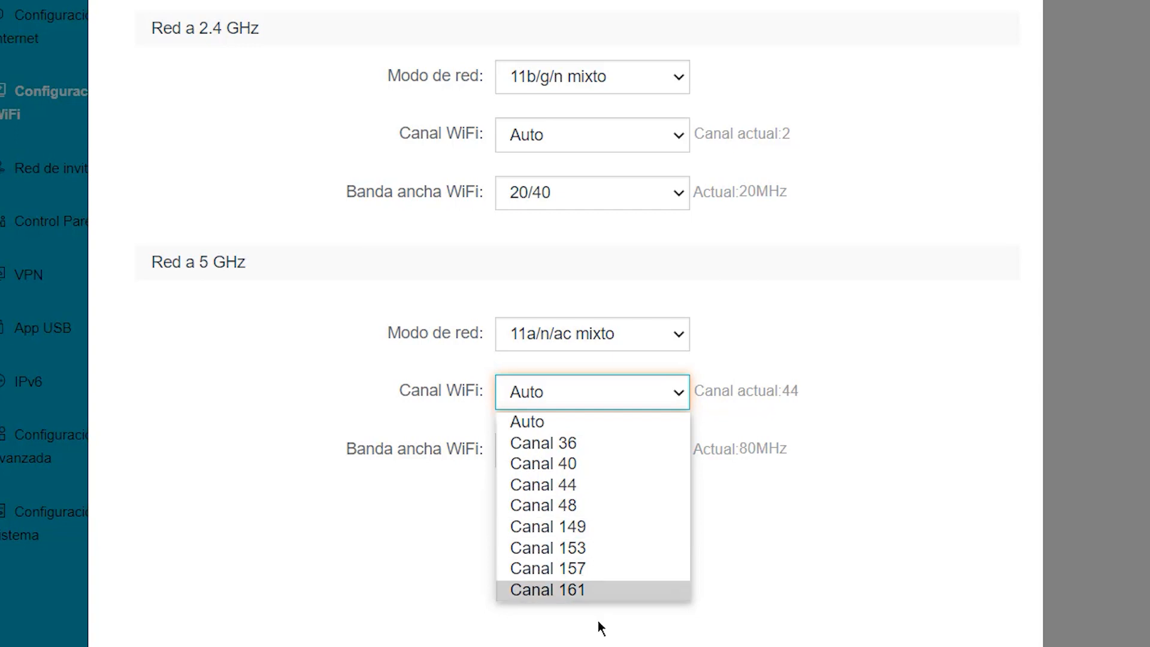
click(641, 423)
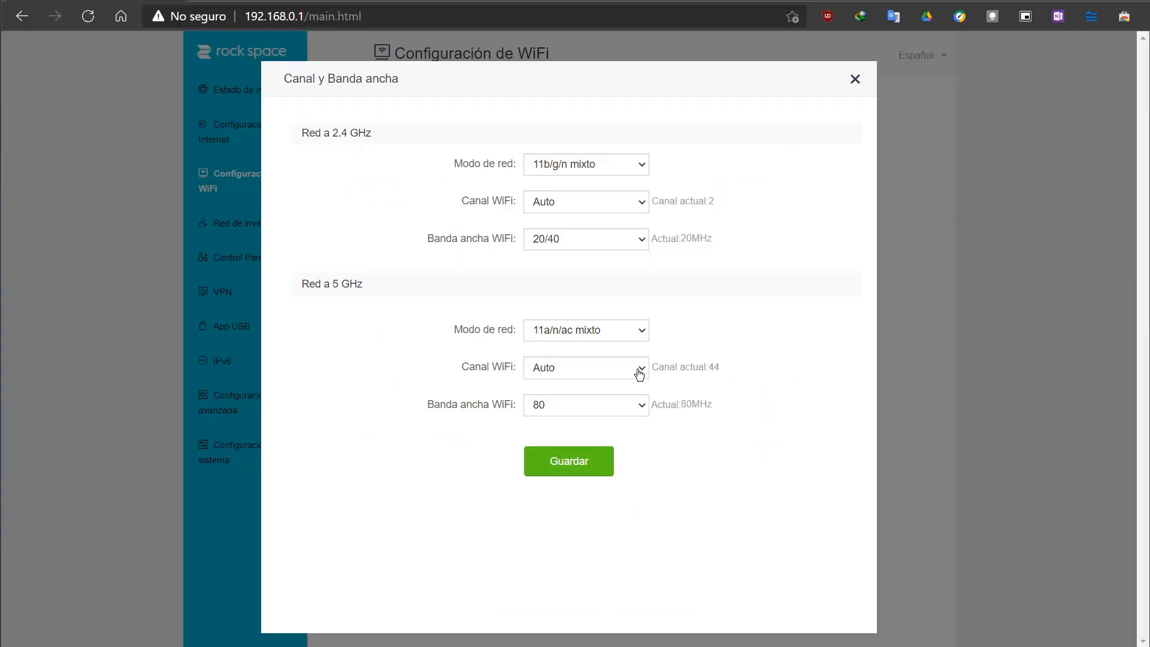
click(586, 537)
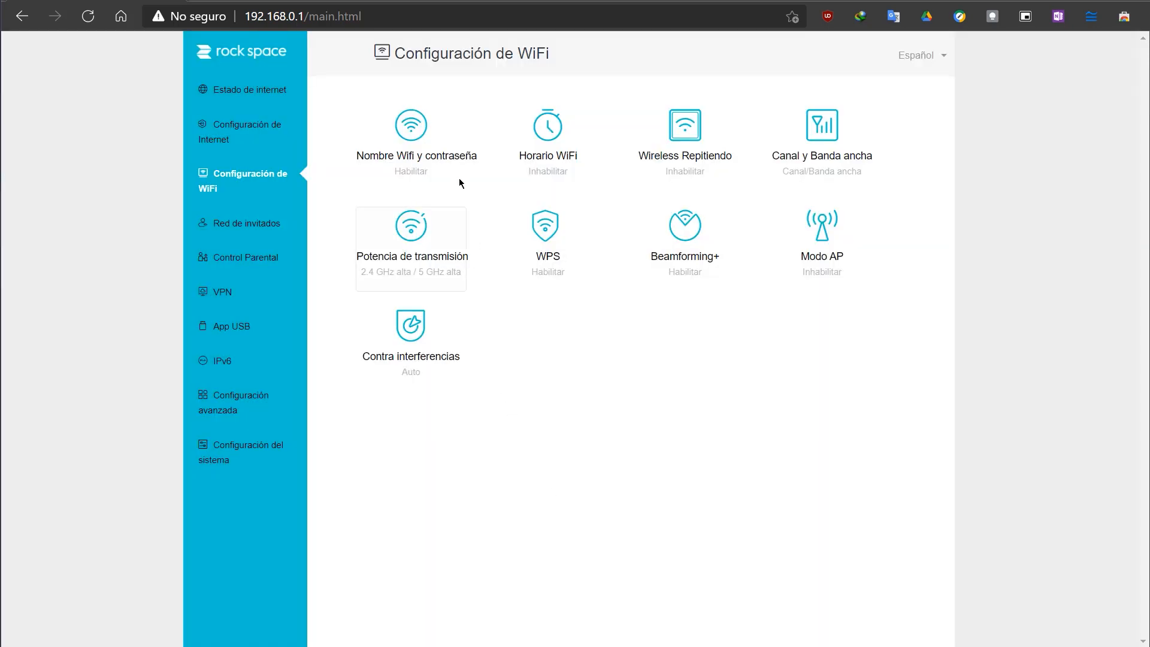
Step: Check the WiFi name and password settings and the saved channel and bandwidth settings without changing them
click(447, 154)
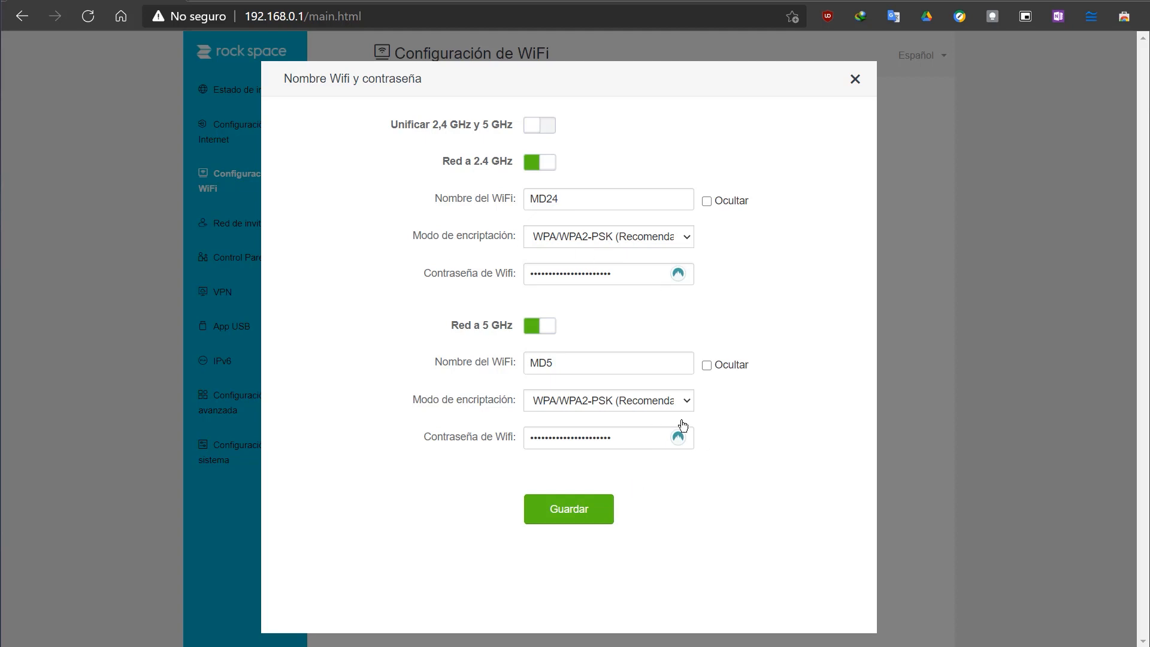
click(855, 80)
click(833, 135)
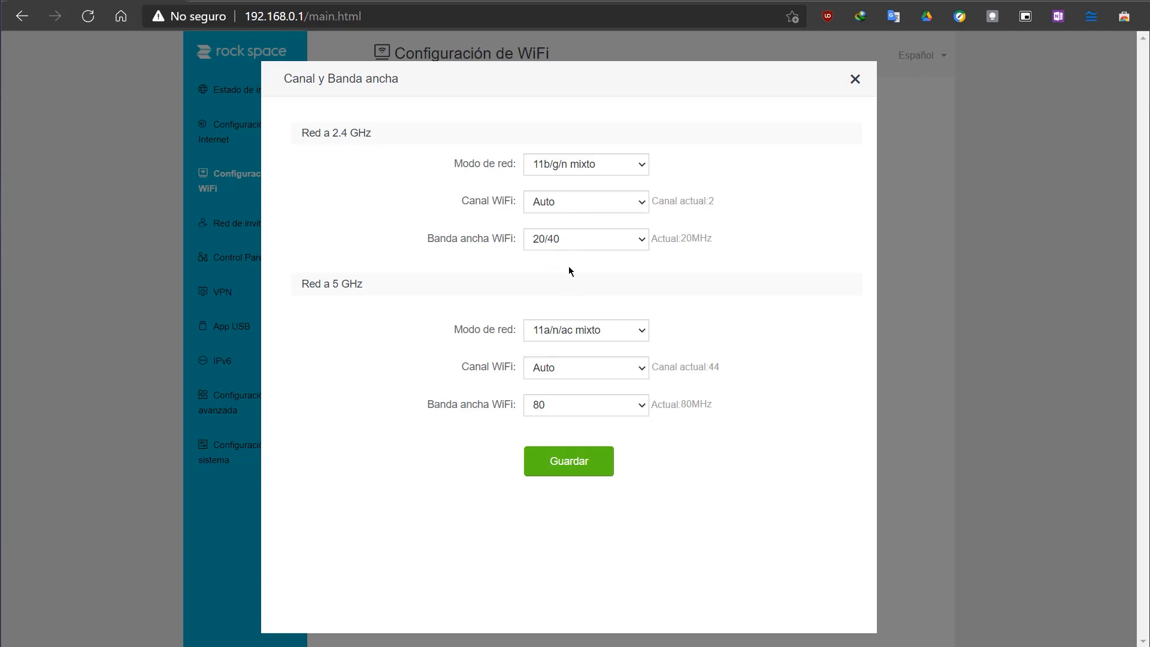
click(856, 80)
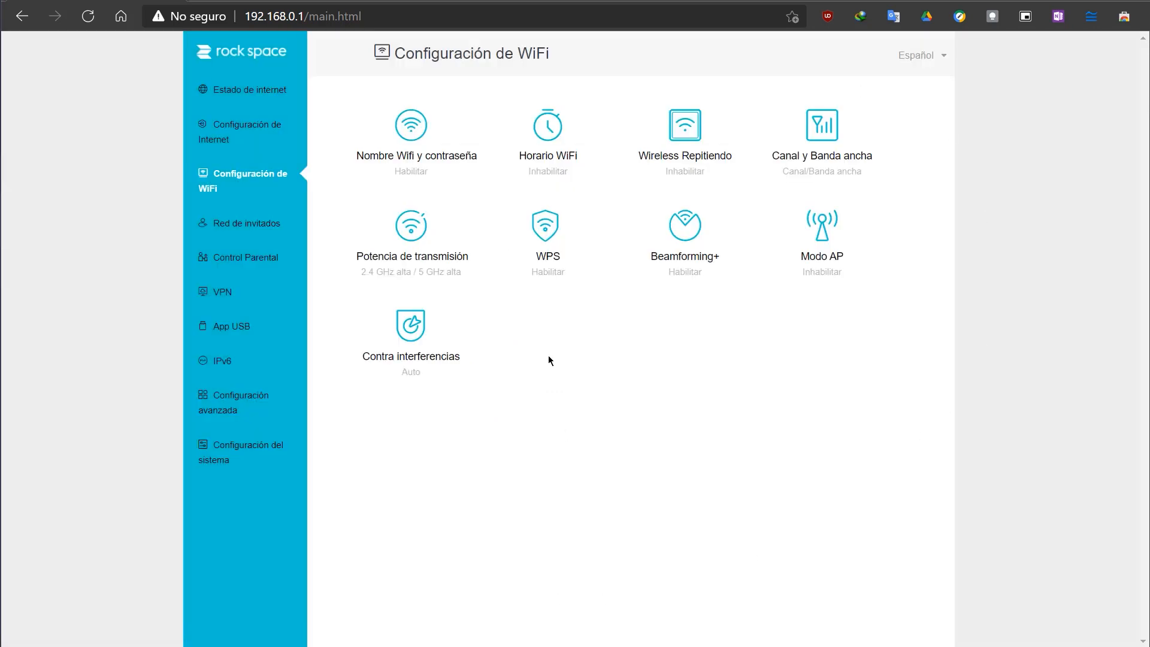
Step: Try the Media and Baja transmission power levels for 2.4 GHz, set it back to Alta, and save
click(407, 239)
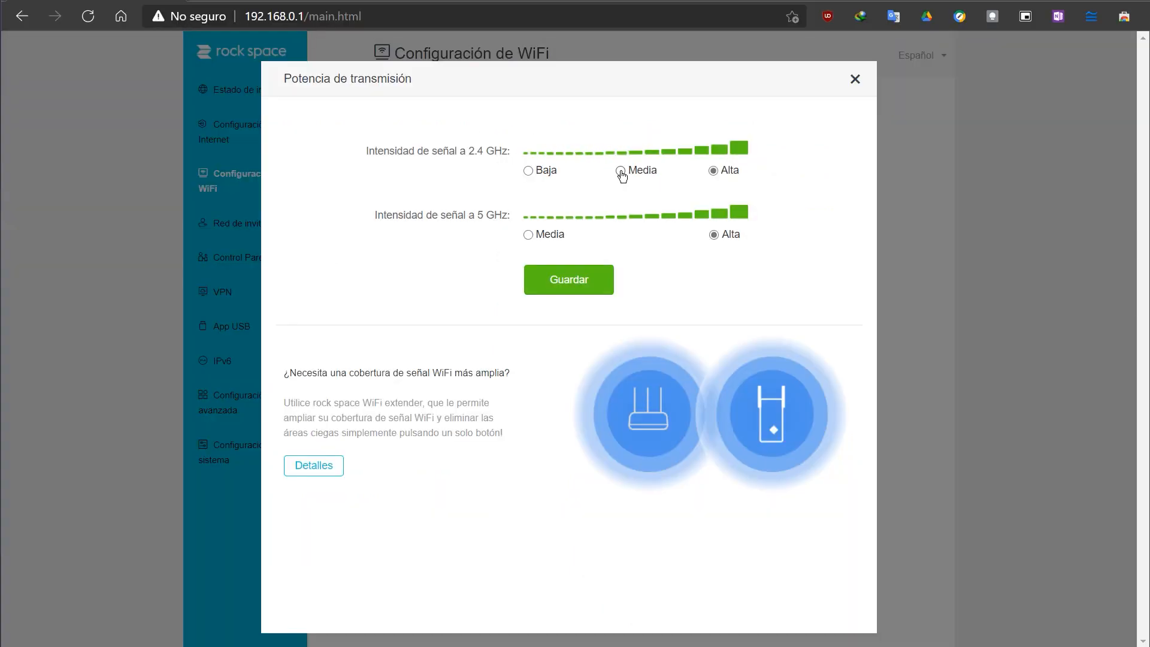
click(621, 171)
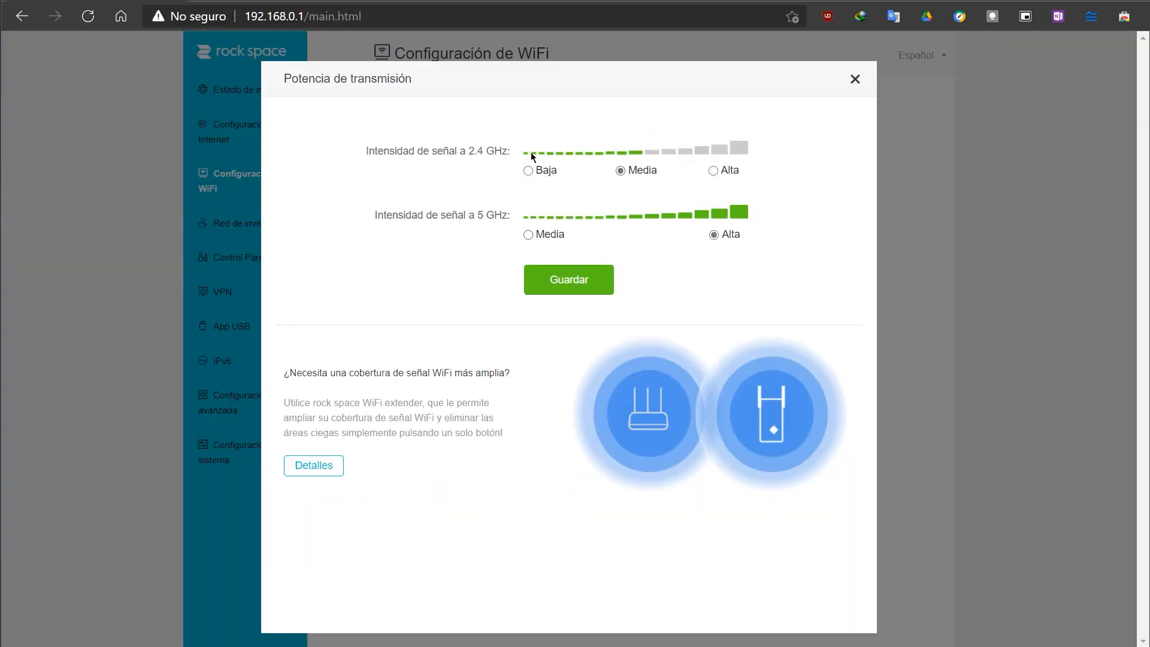
click(529, 171)
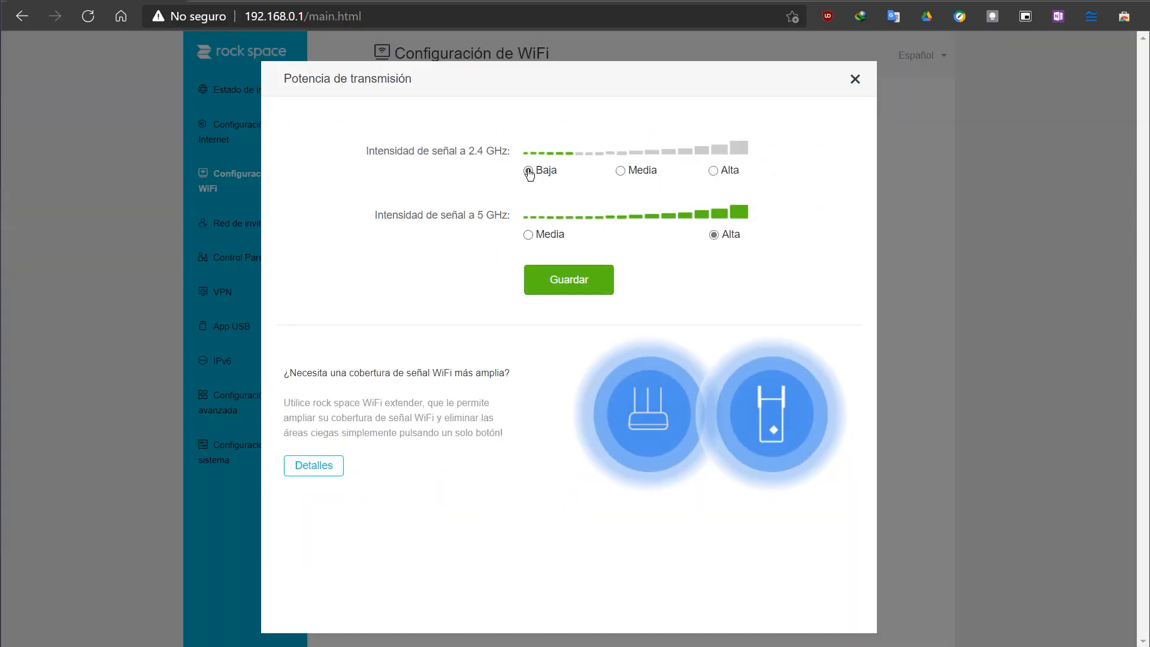
click(714, 171)
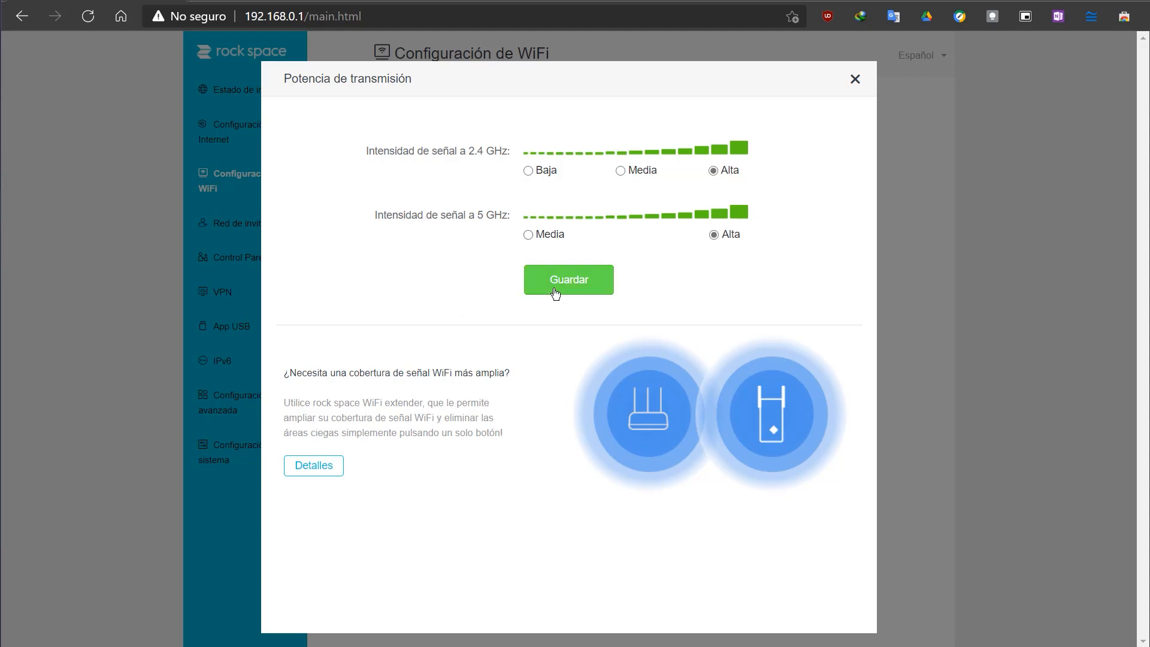
click(594, 280)
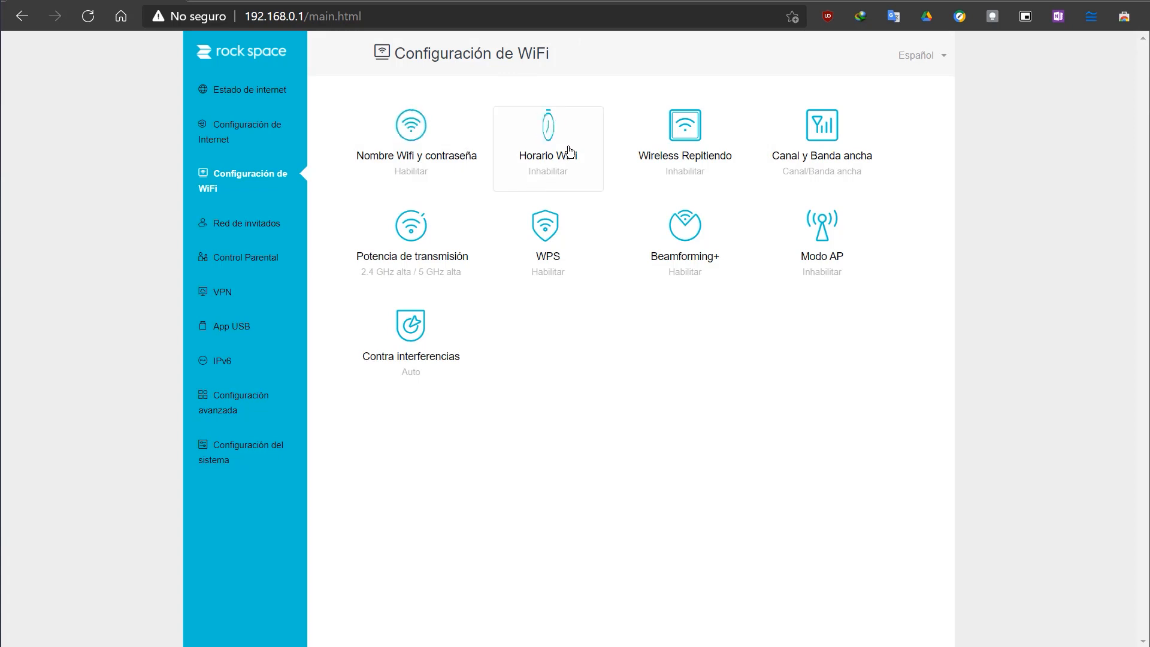
Step: Enable the WiFi schedule and limit its specified days to Saturday and Sunday
click(545, 183)
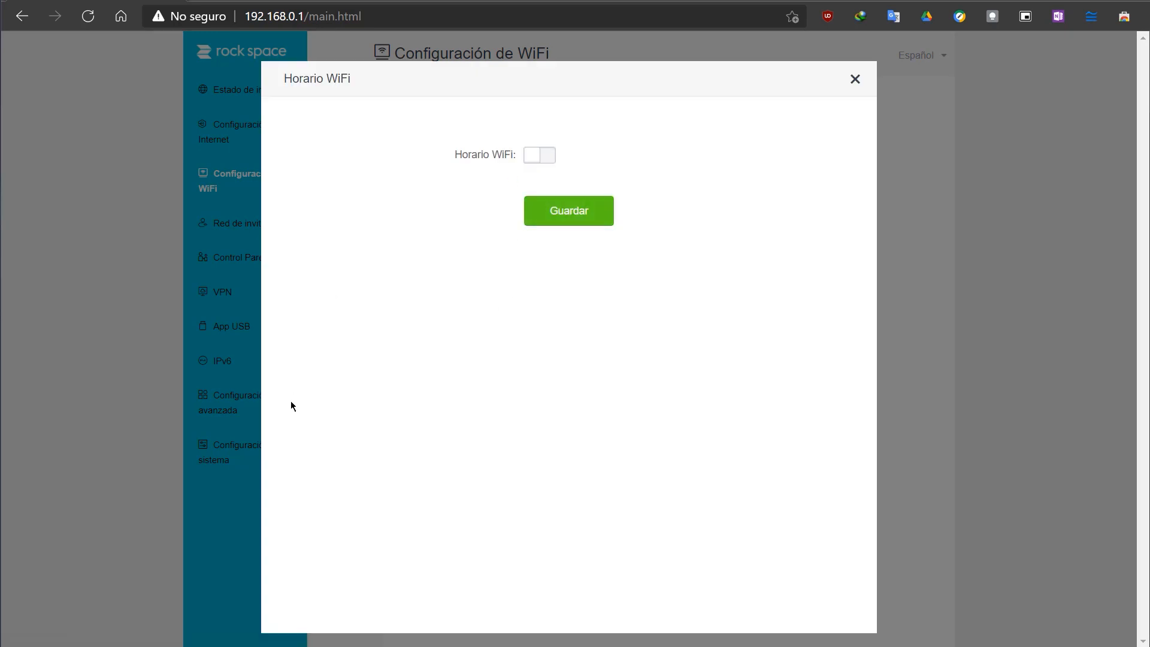
click(551, 160)
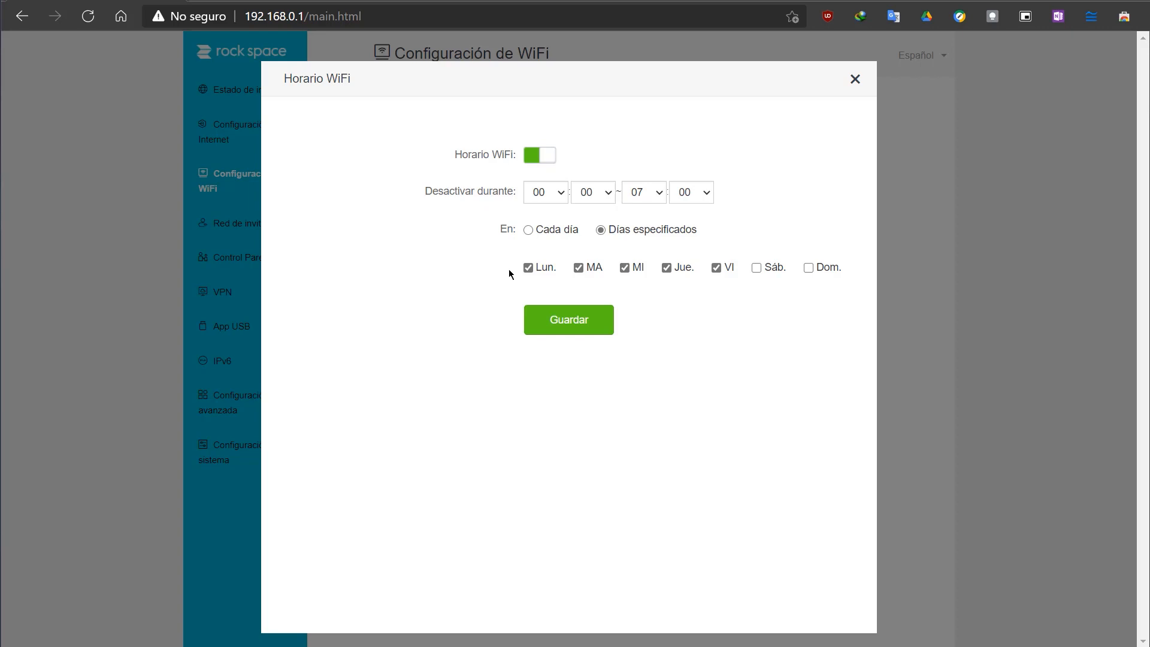
click(529, 269)
click(579, 271)
click(626, 270)
click(667, 269)
click(717, 269)
click(758, 269)
click(809, 269)
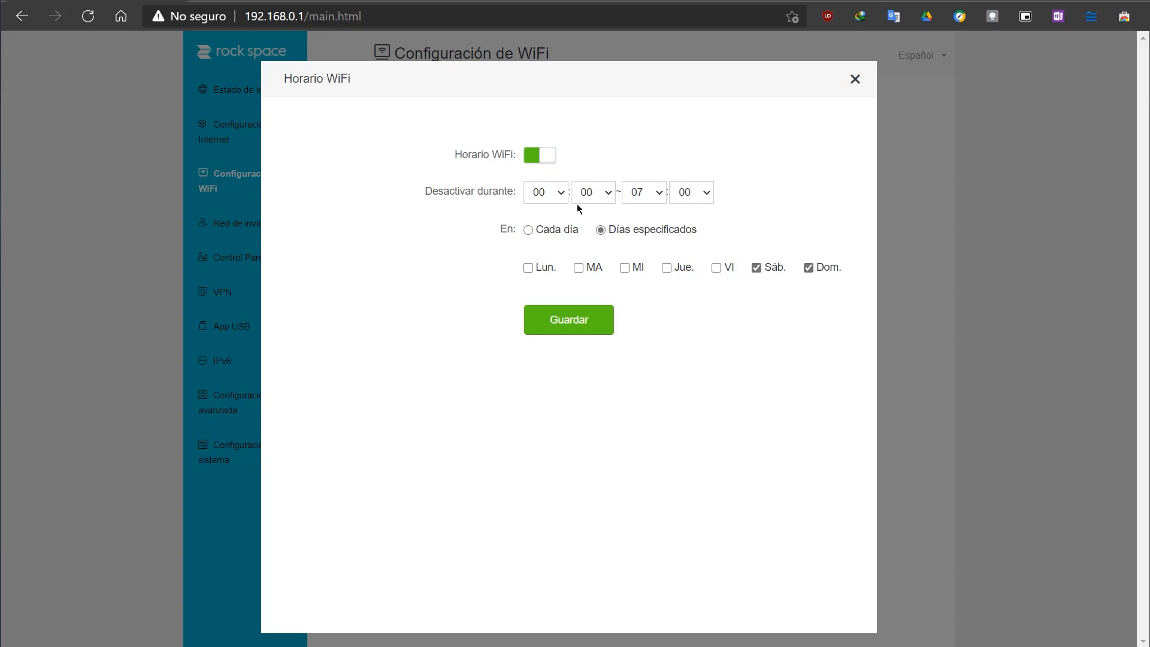
Step: Set the WiFi schedule's deactivation period to run from 00:00 to 23:00
click(562, 194)
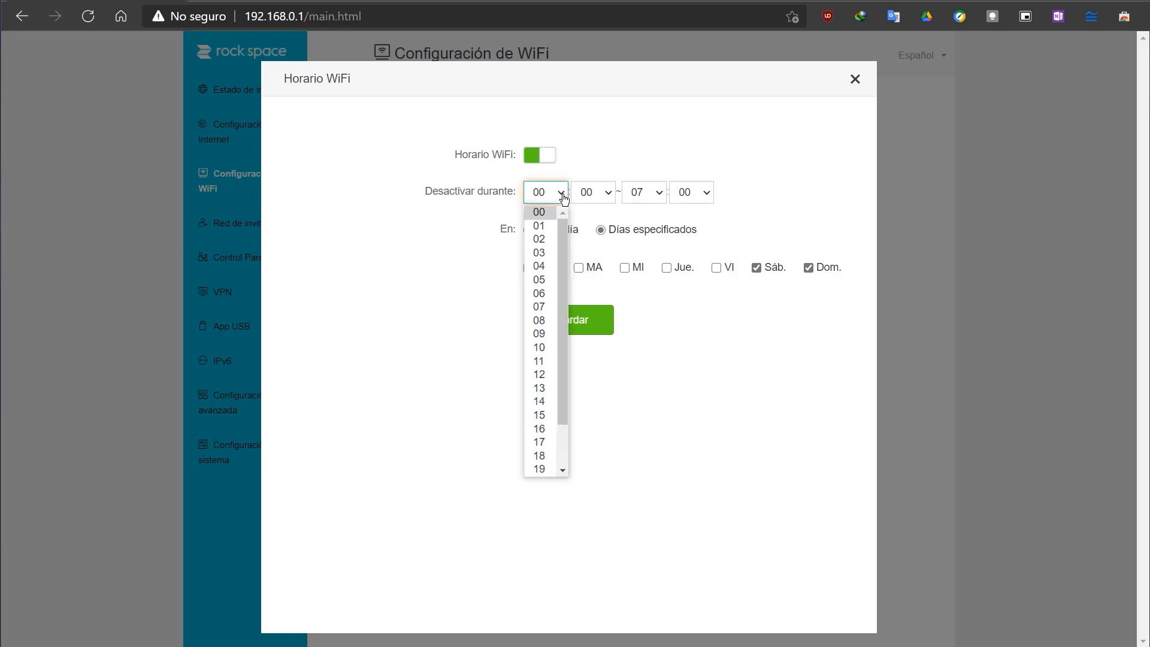
click(551, 212)
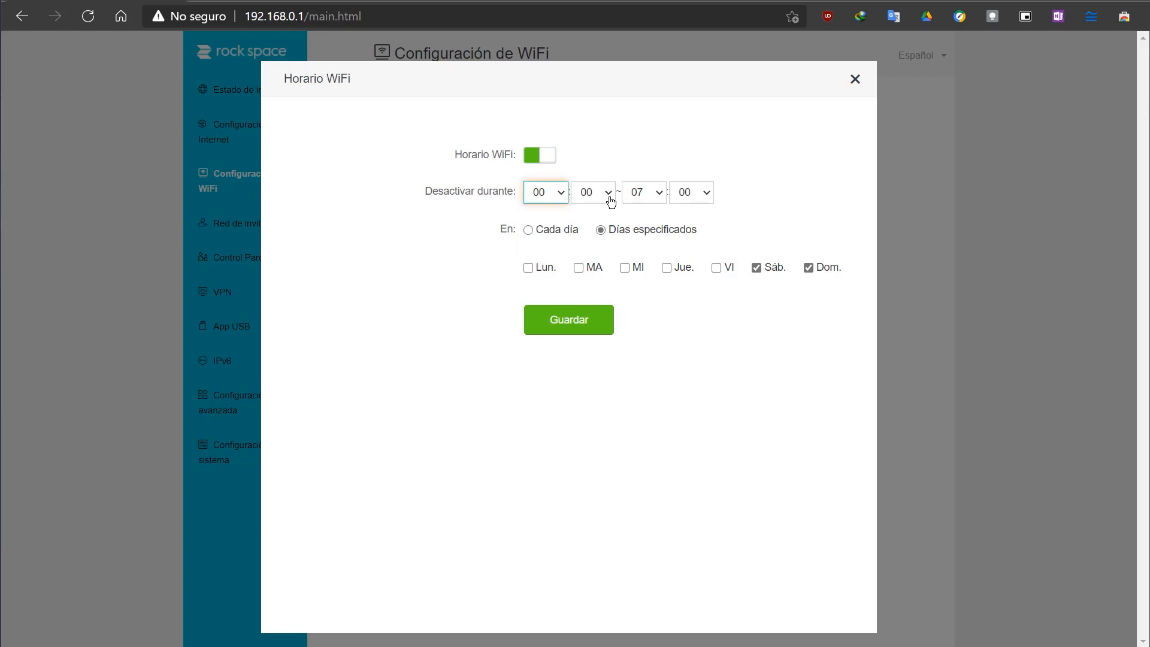
click(666, 198)
click(649, 215)
click(659, 197)
scroll(649, 303, down, 1)
click(635, 471)
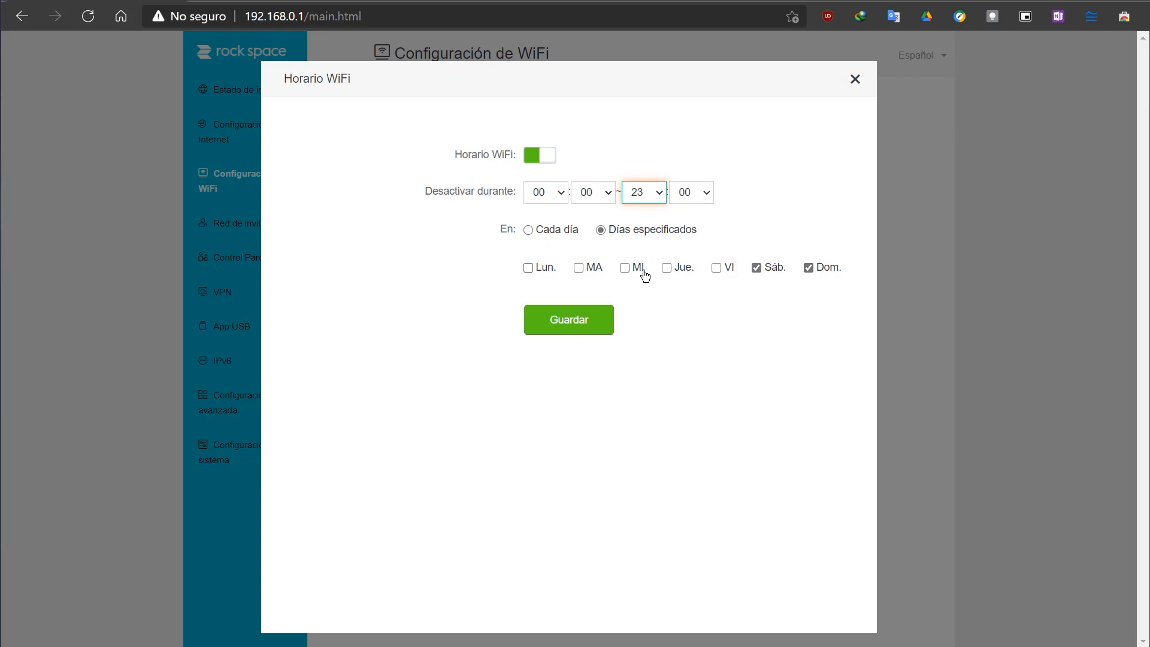
Step: Try a daily WiFi deactivation period from 10:00 to 12:00, switch the schedule off, and leave its settings without saving
click(528, 231)
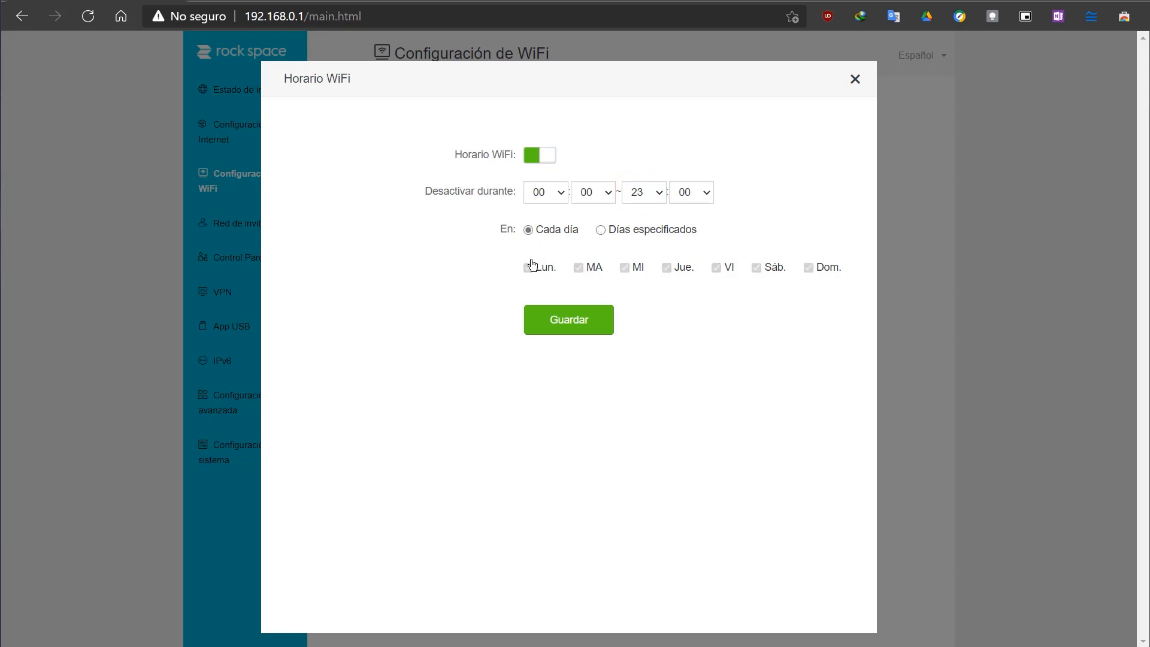
click(556, 197)
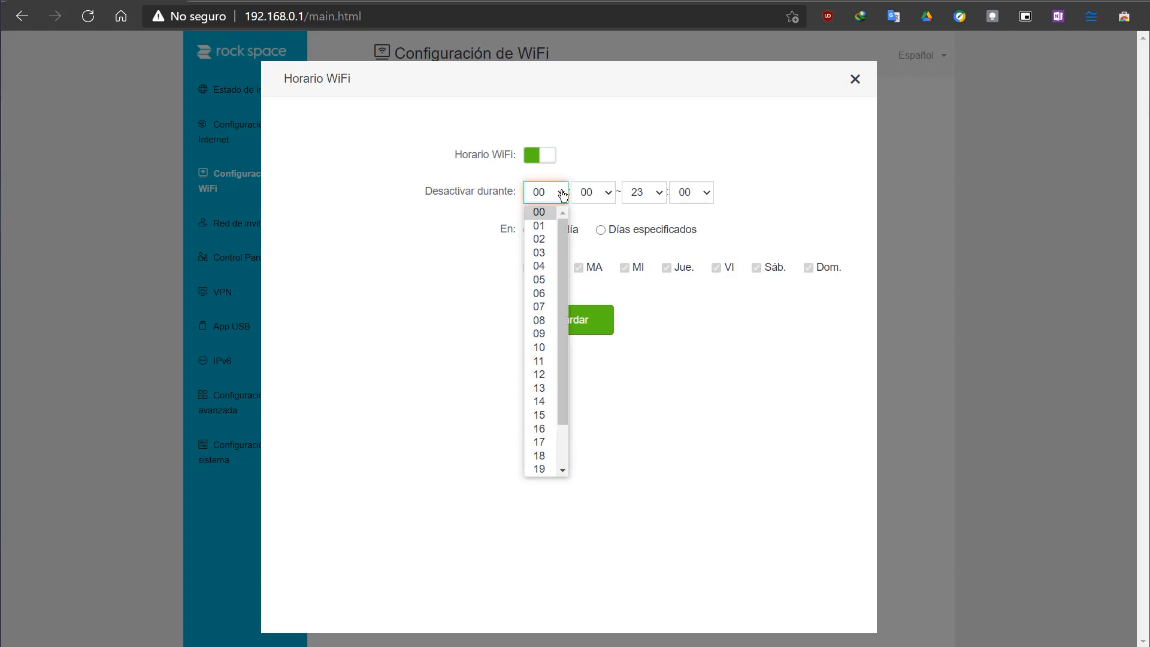
click(540, 347)
click(652, 195)
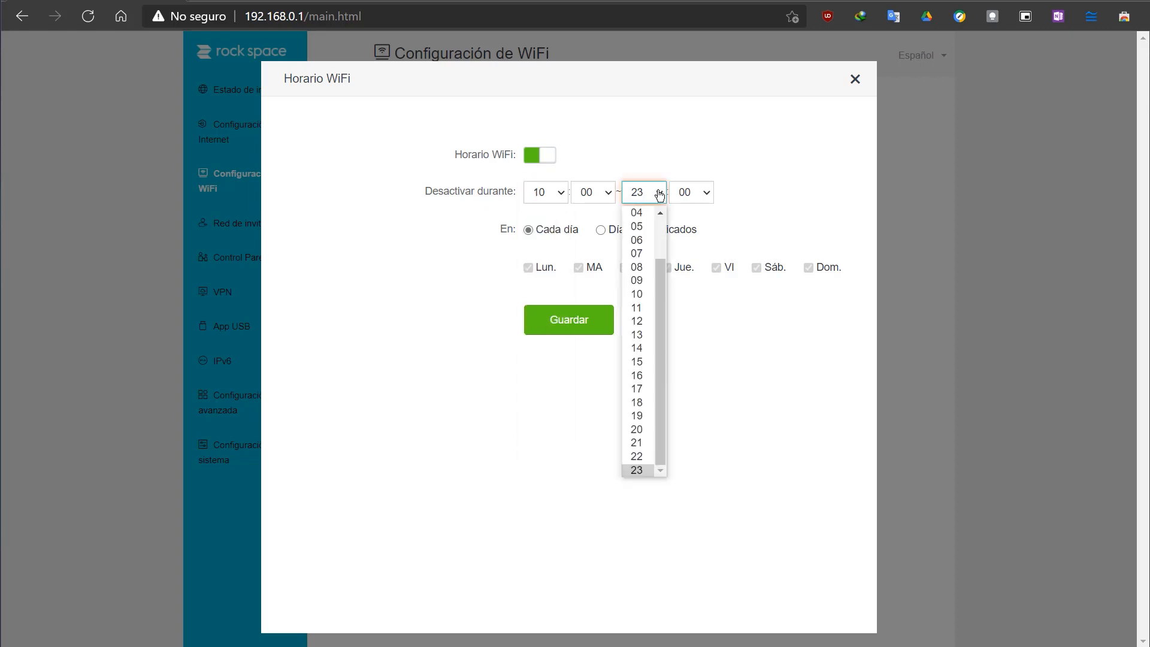
click(638, 322)
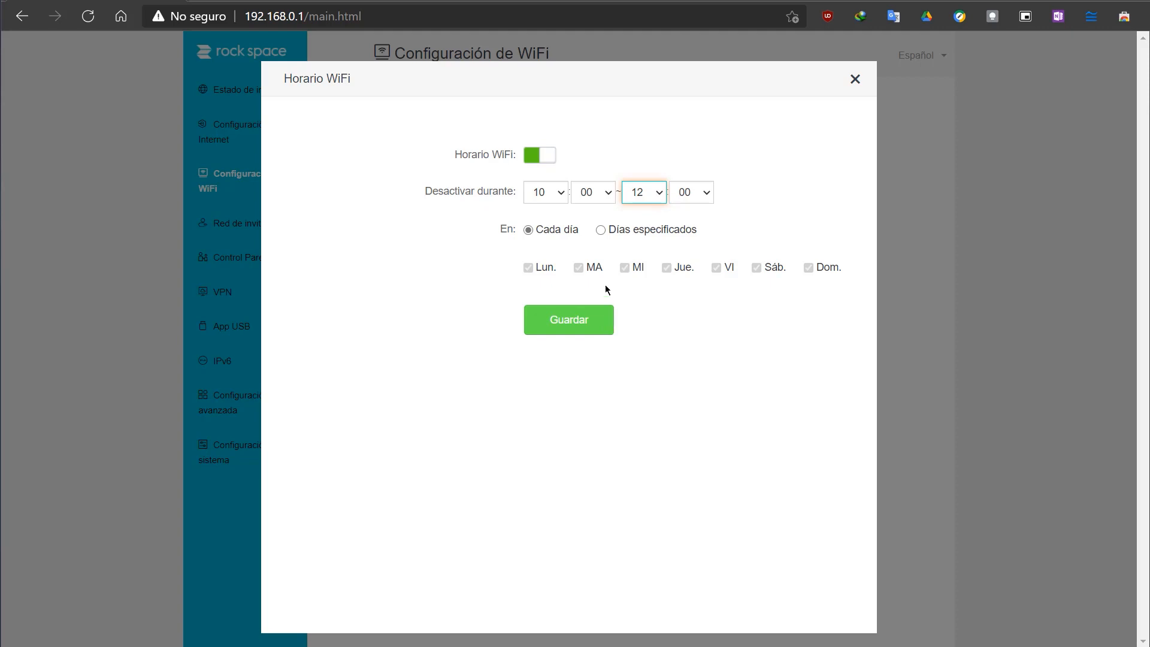
click(533, 157)
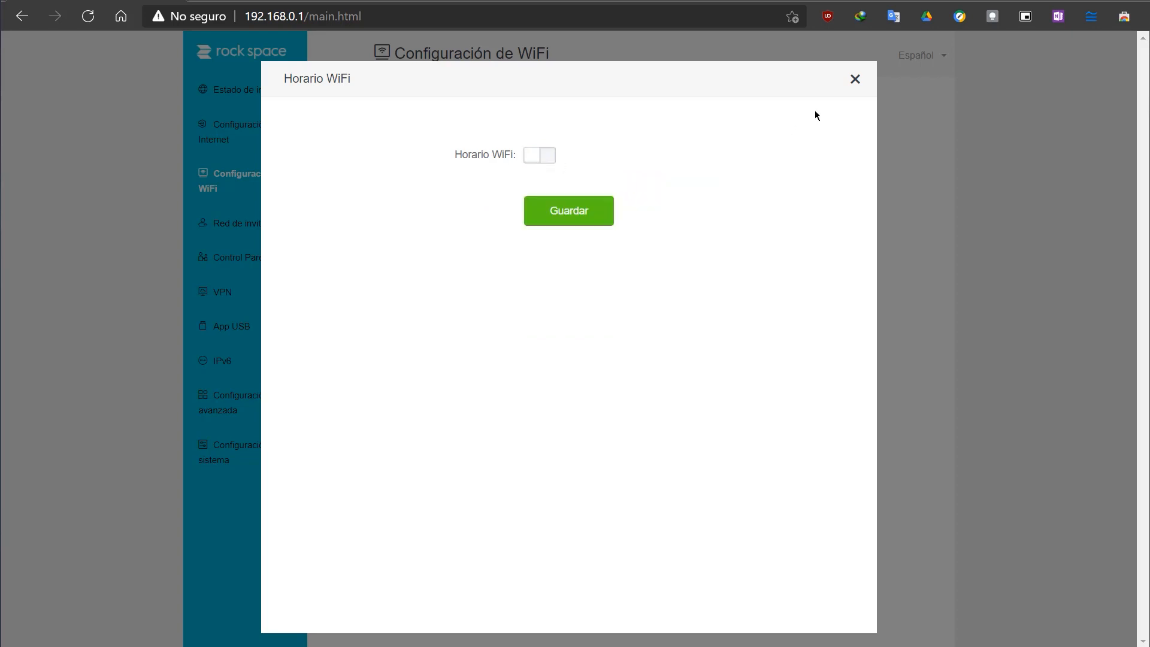
click(855, 80)
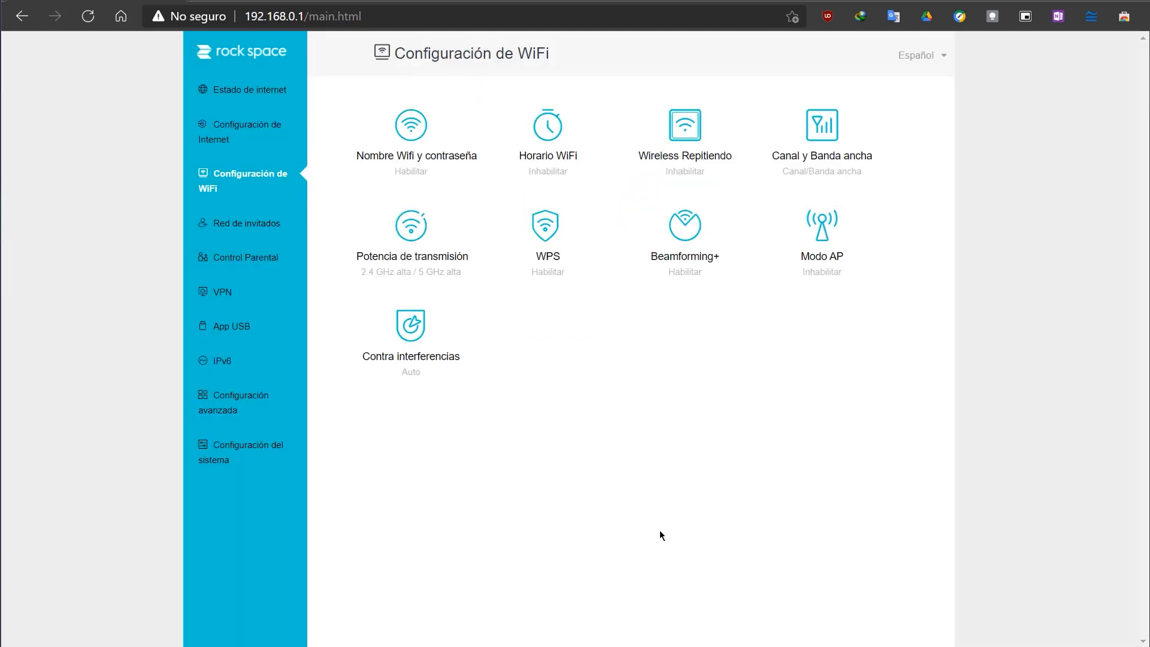
Step: Enable Wireless Repitiendo in WISP mode and browse the available upstream WiFi networks without selecting one
click(695, 137)
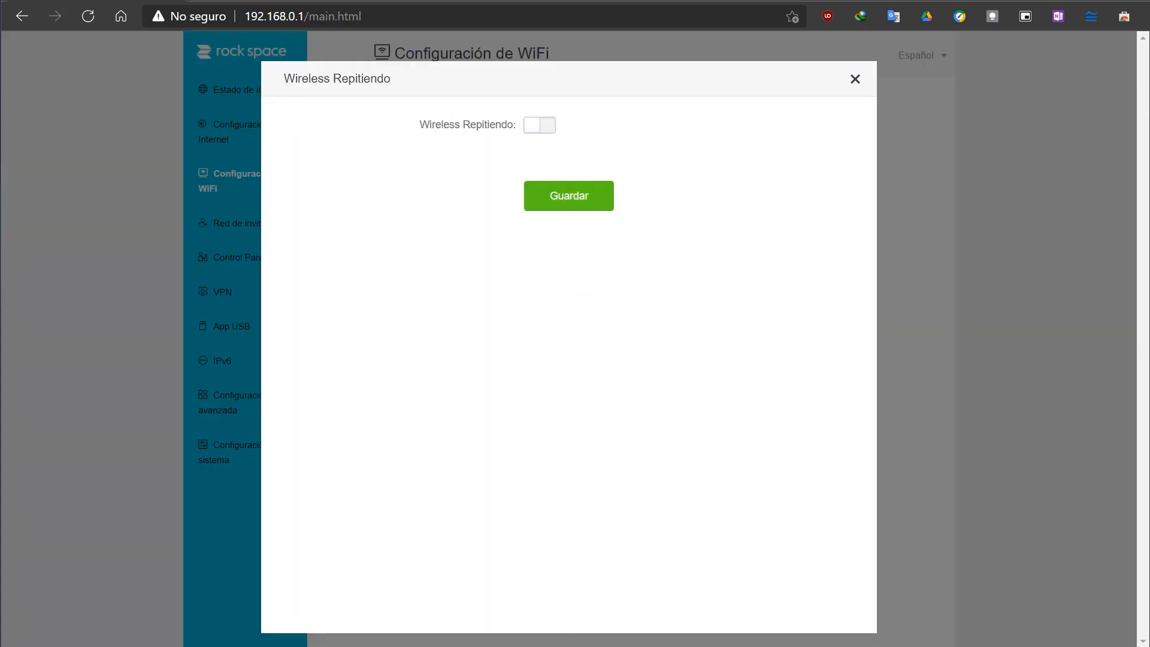
click(545, 128)
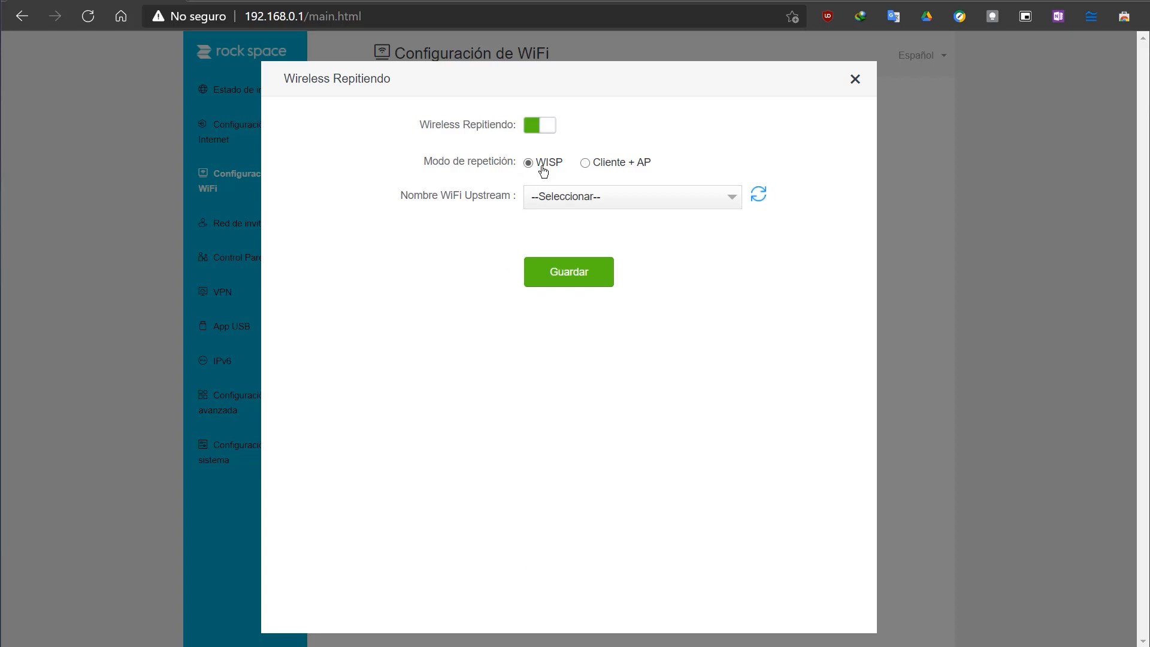
click(732, 199)
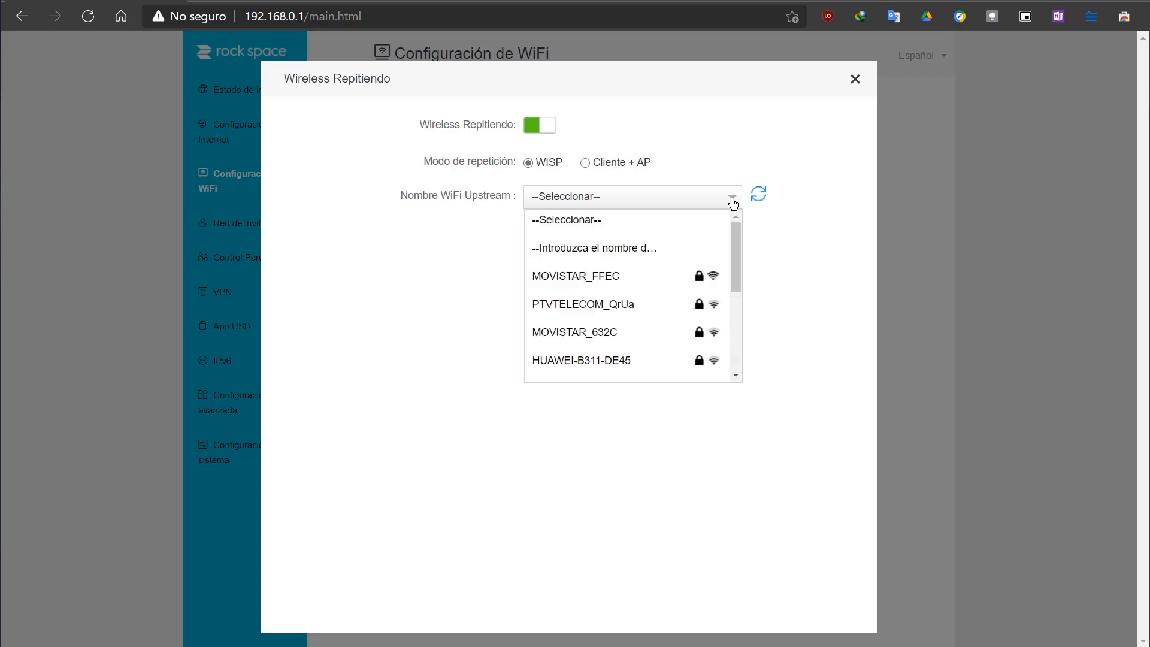
scroll(737, 253, down, 3)
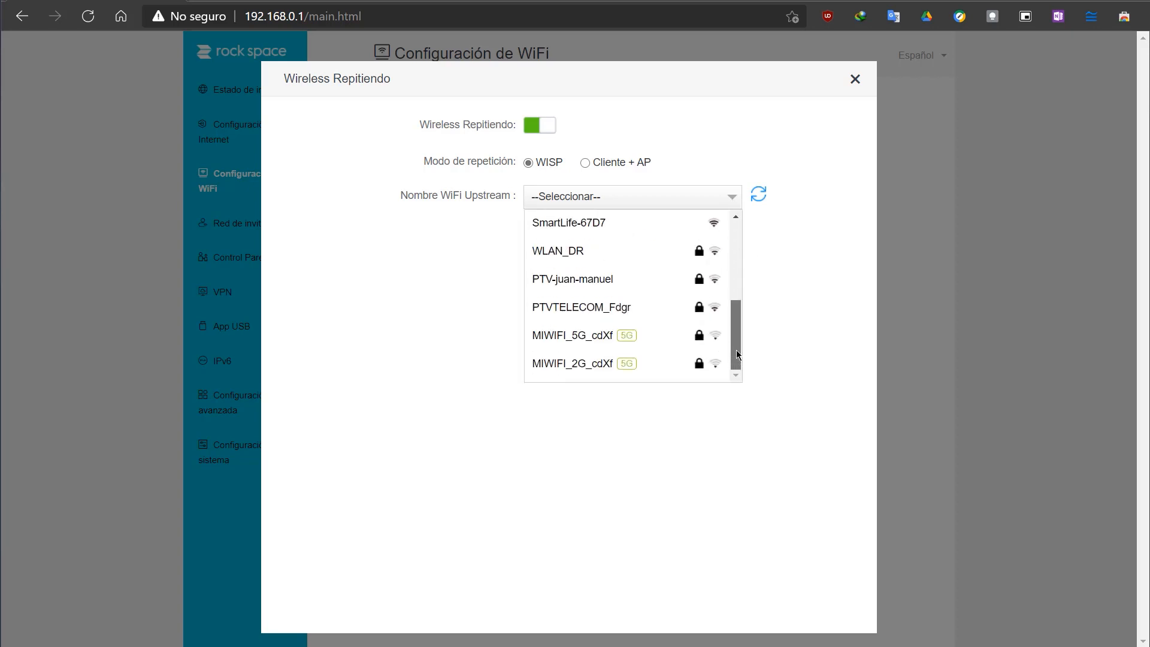
drag(736, 321, 732, 242)
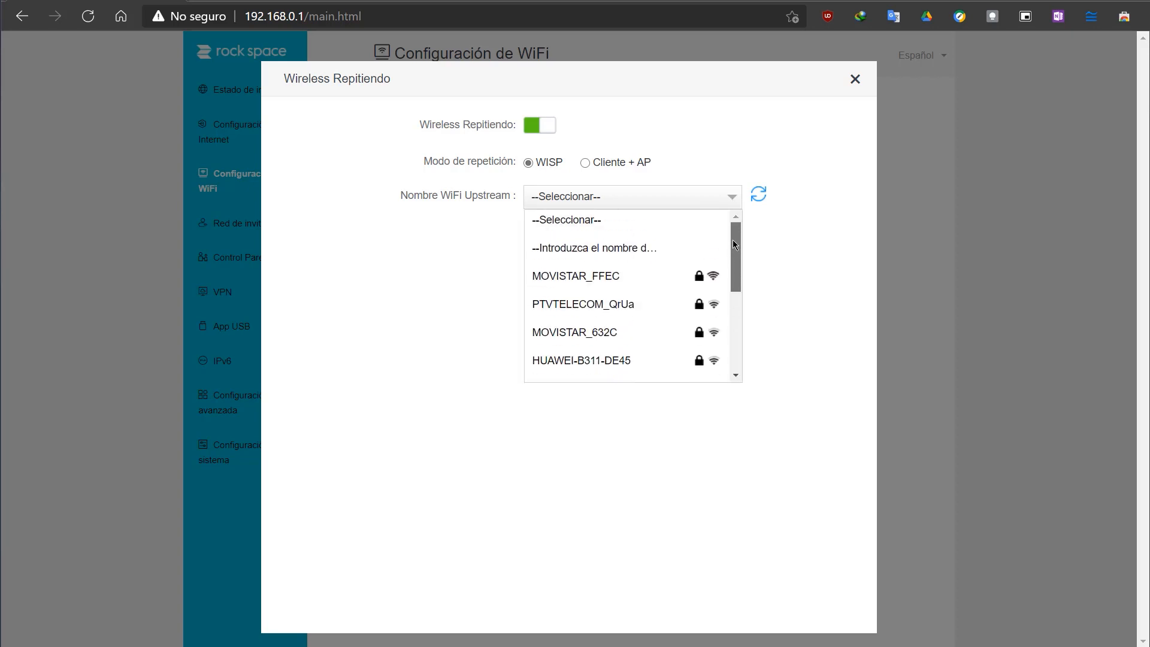
click(797, 301)
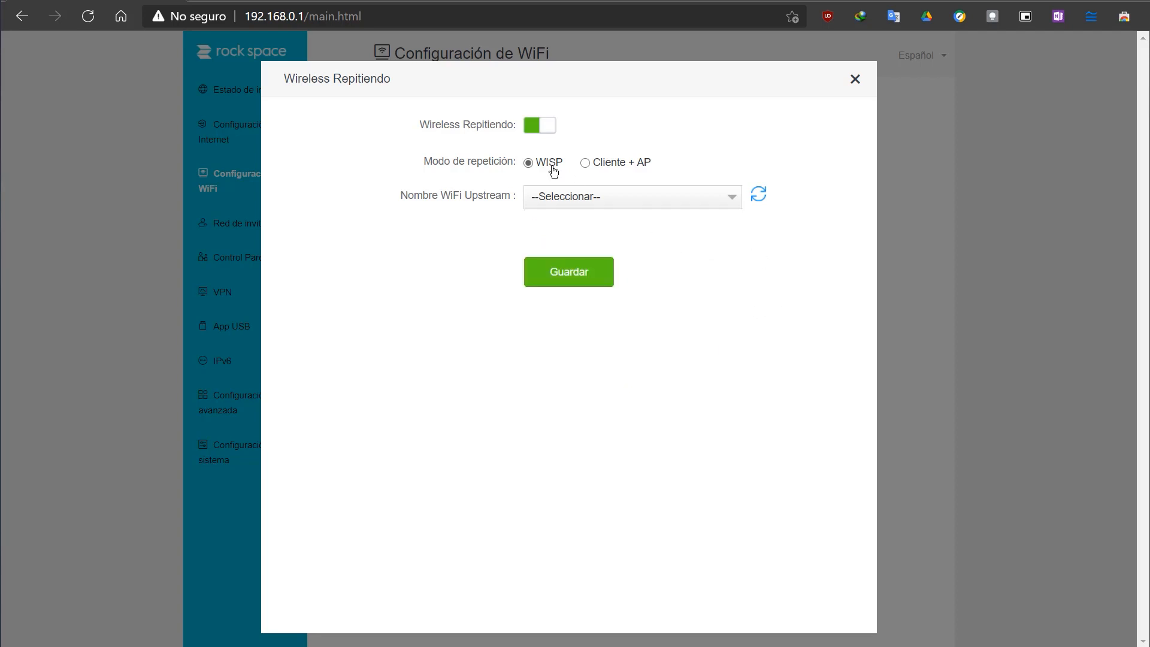
Step: Switch the repeating mode to Cliente + AP, view its upstream networks, and close the settings without saving
click(585, 163)
click(720, 210)
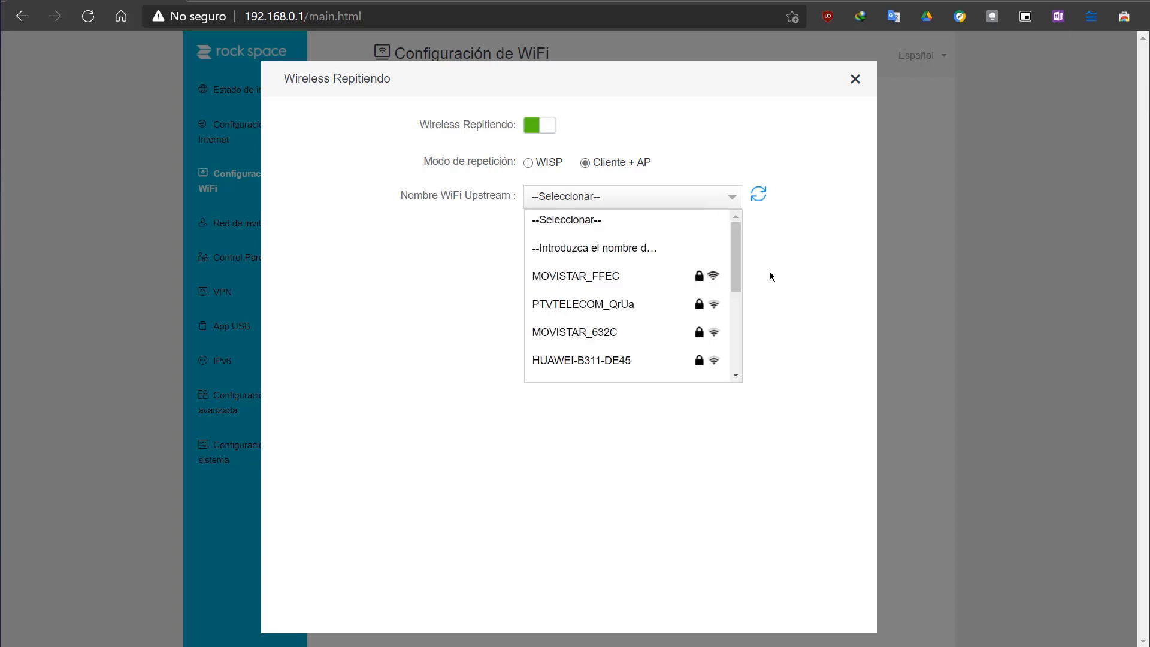
click(812, 301)
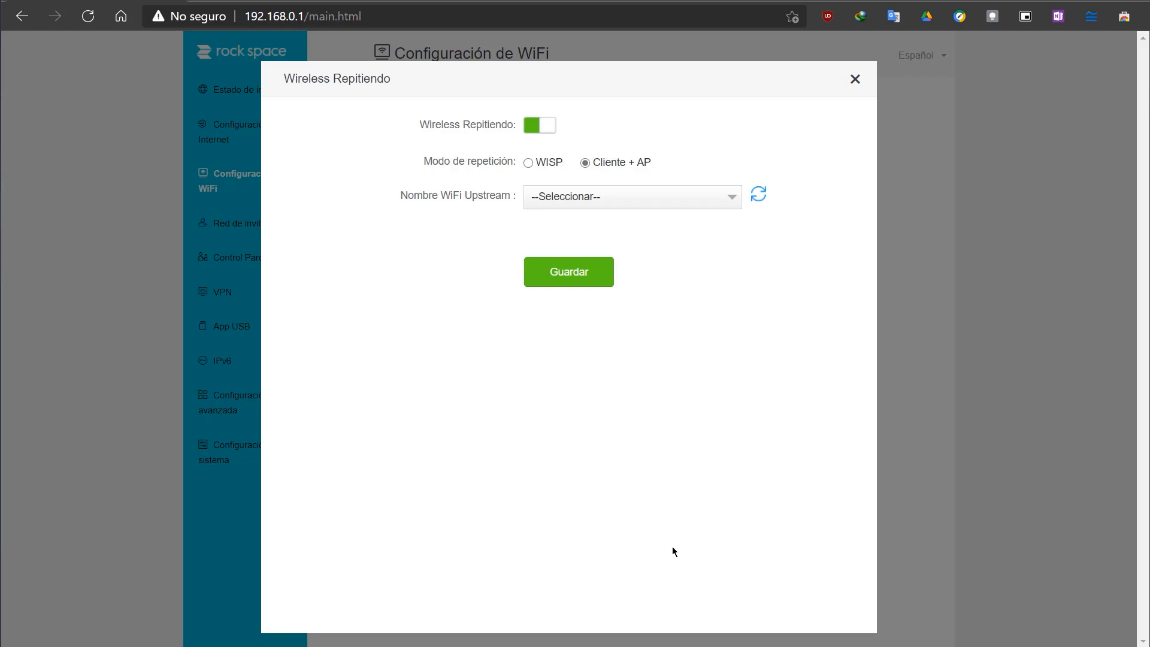
click(856, 81)
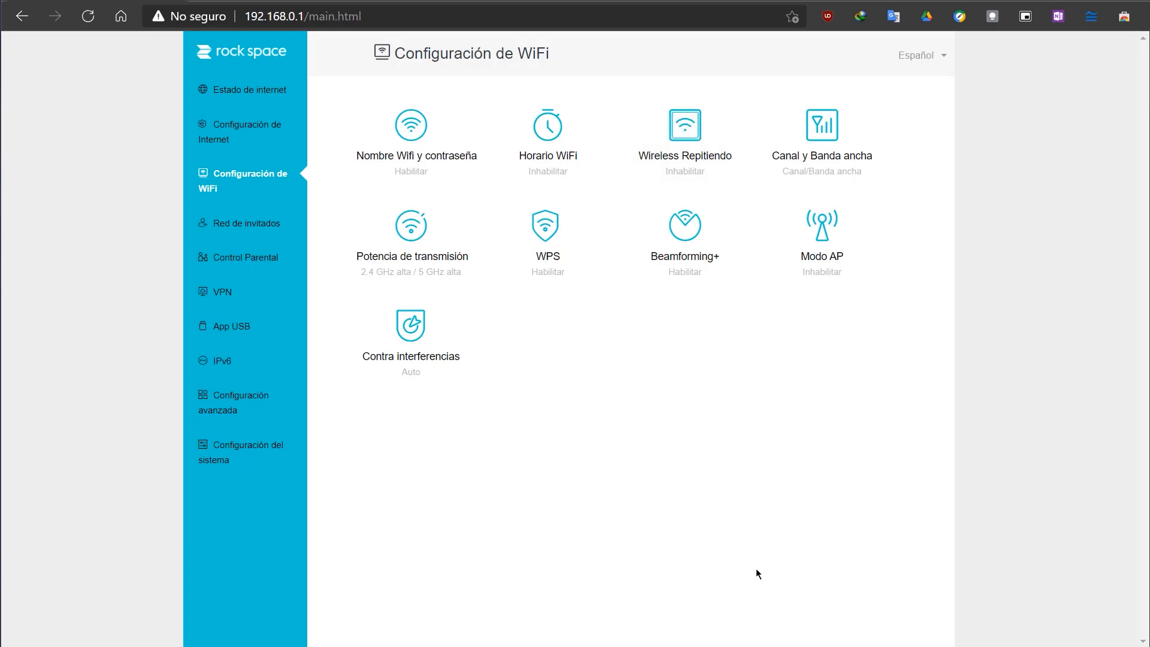
Step: Enable Wireless Repitiendo in Cliente + AP mode and look through the available upstream WiFi networks without choosing one
click(673, 161)
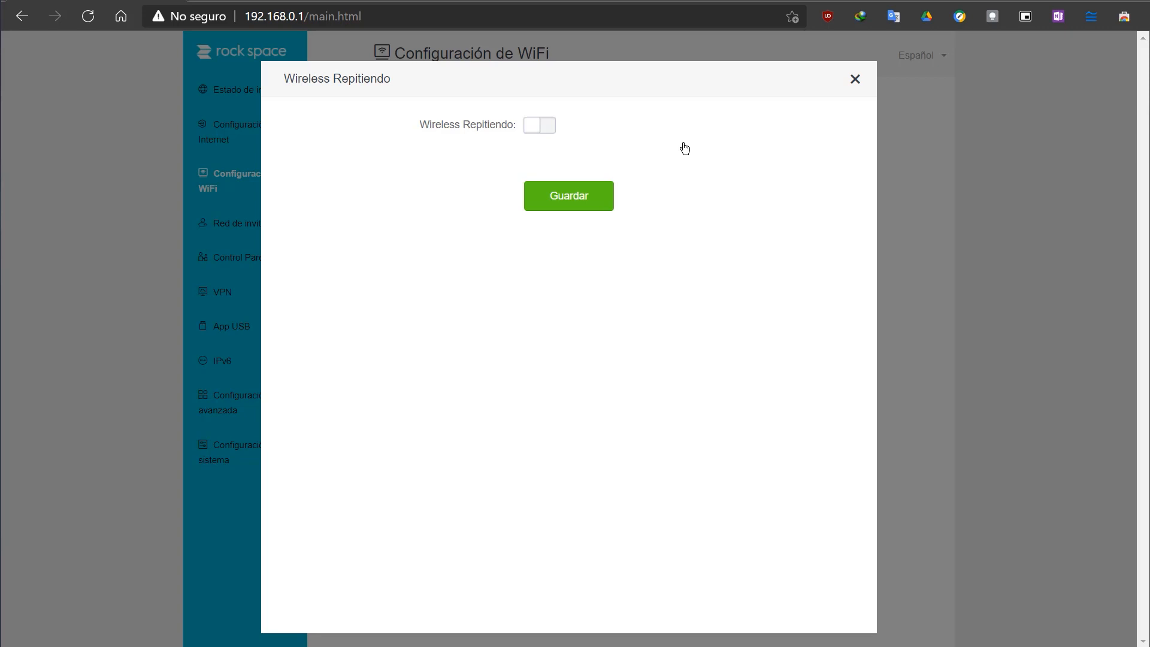
click(549, 133)
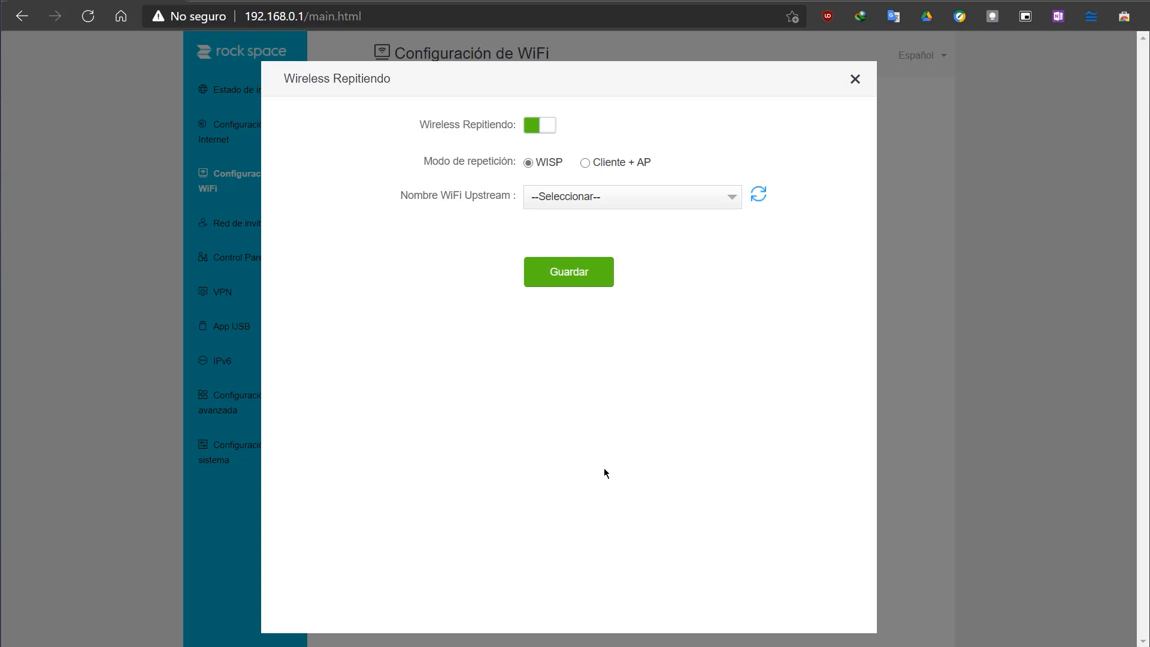
click(586, 164)
click(697, 203)
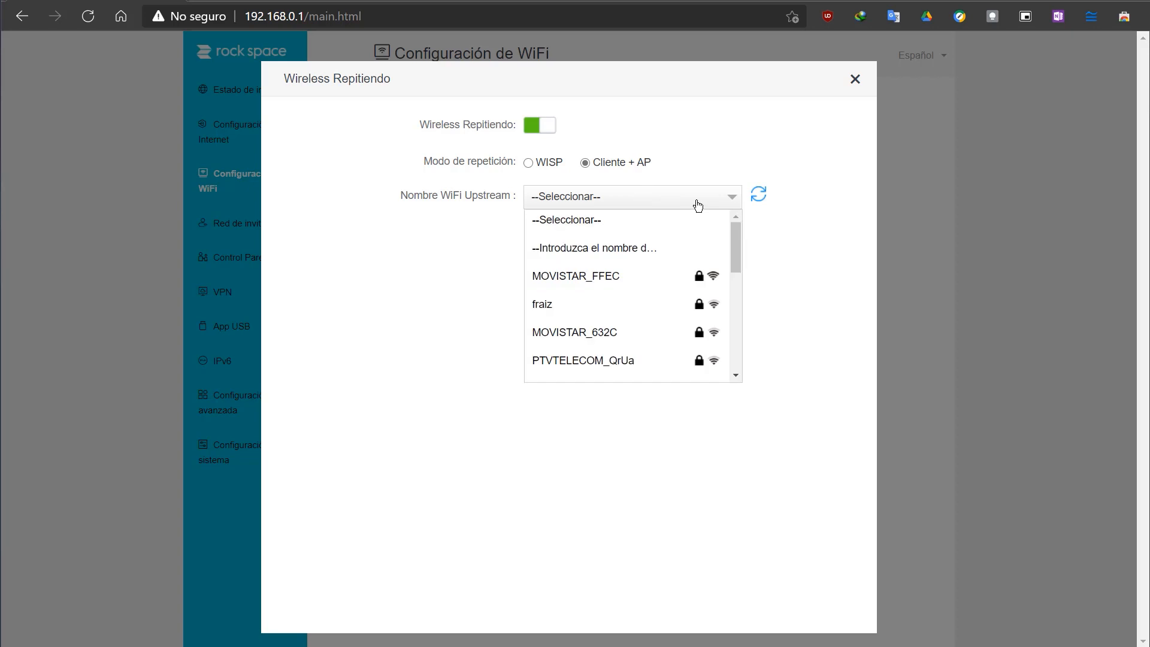
scroll(691, 309, down, 4)
scroll(695, 306, up, 2)
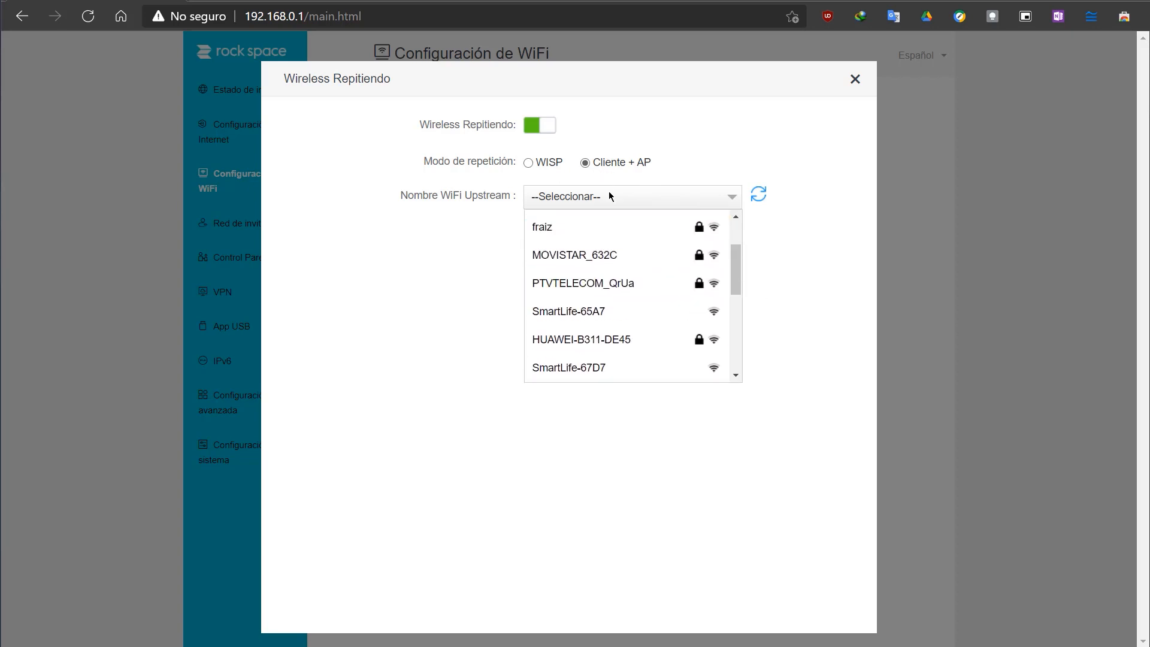
scroll(624, 308, down, 1)
click(789, 331)
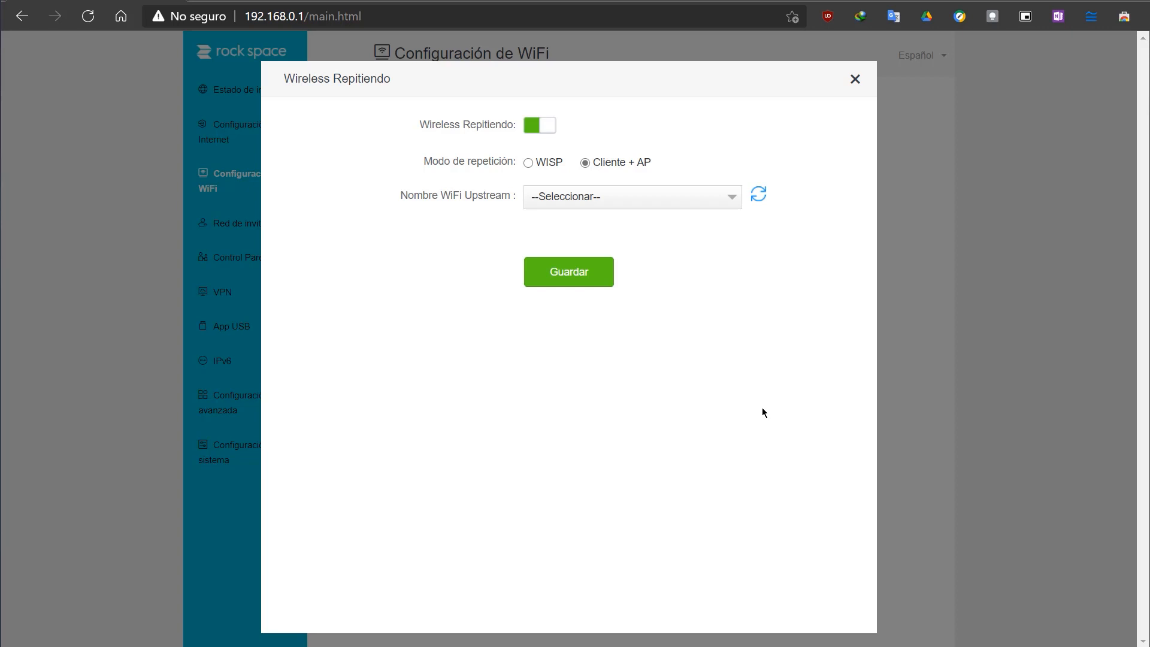
Step: Compare the WISP and Cliente + AP repeating modes, switch Wireless Repitiendo off, and leave its settings without saving
click(529, 164)
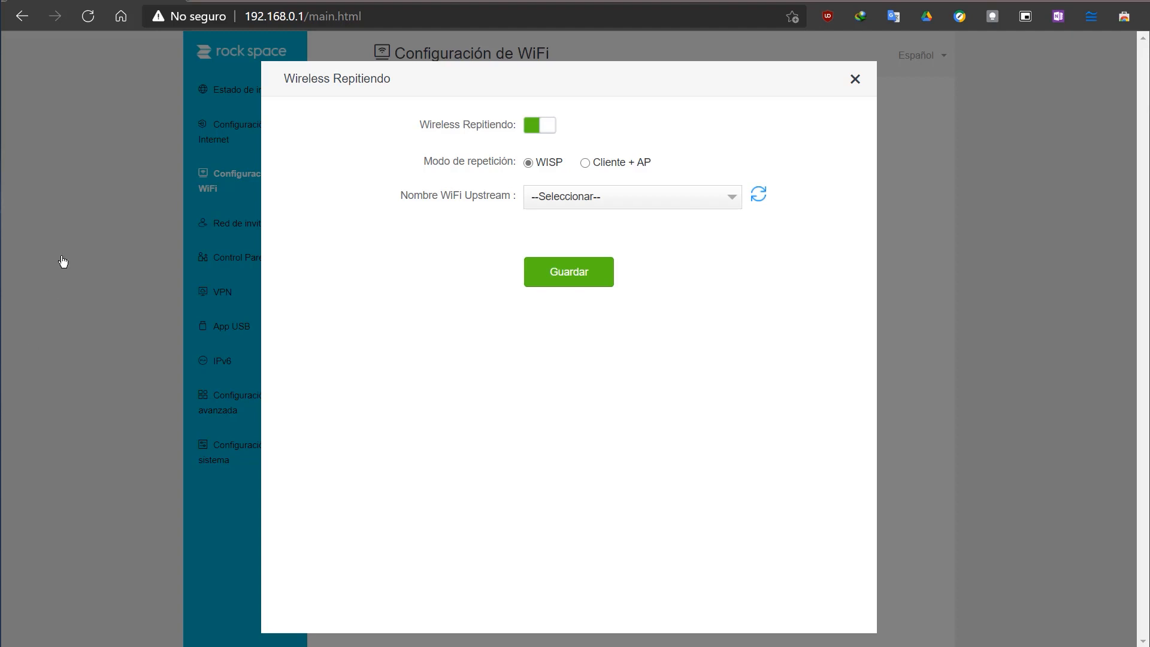
click(587, 164)
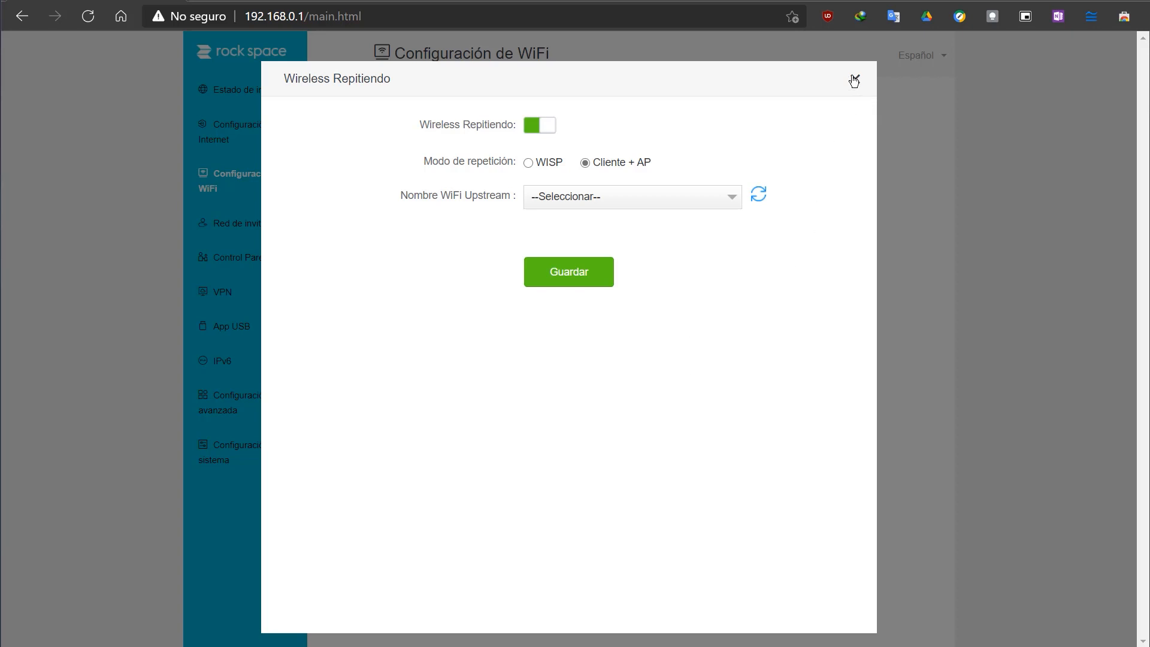
click(535, 128)
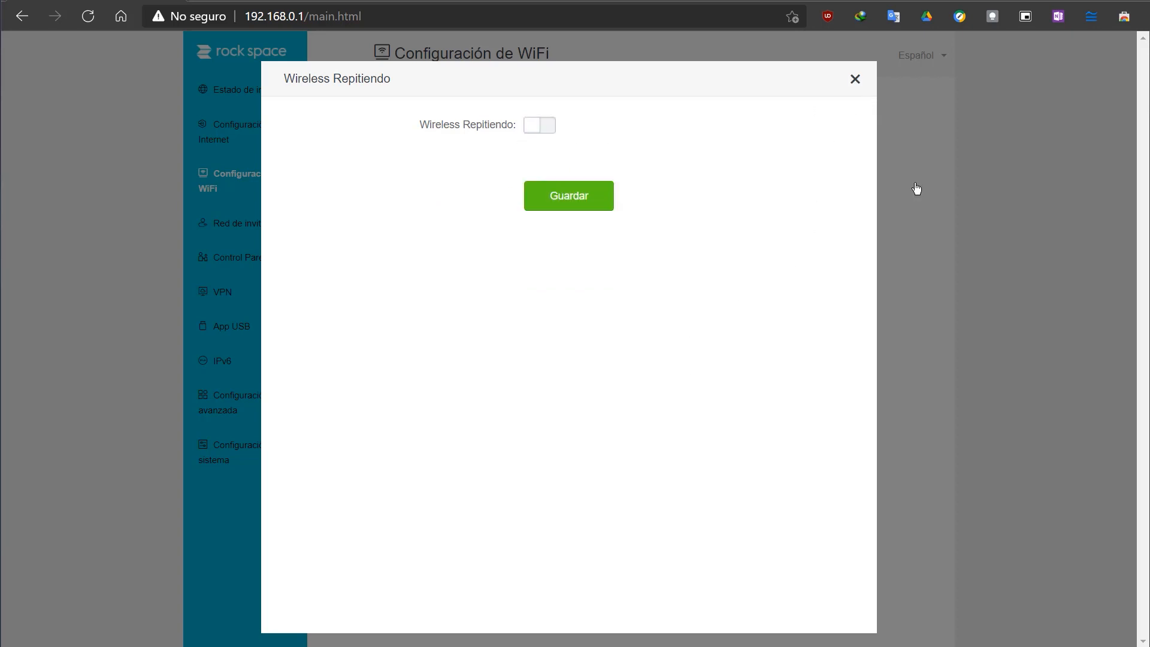
click(855, 78)
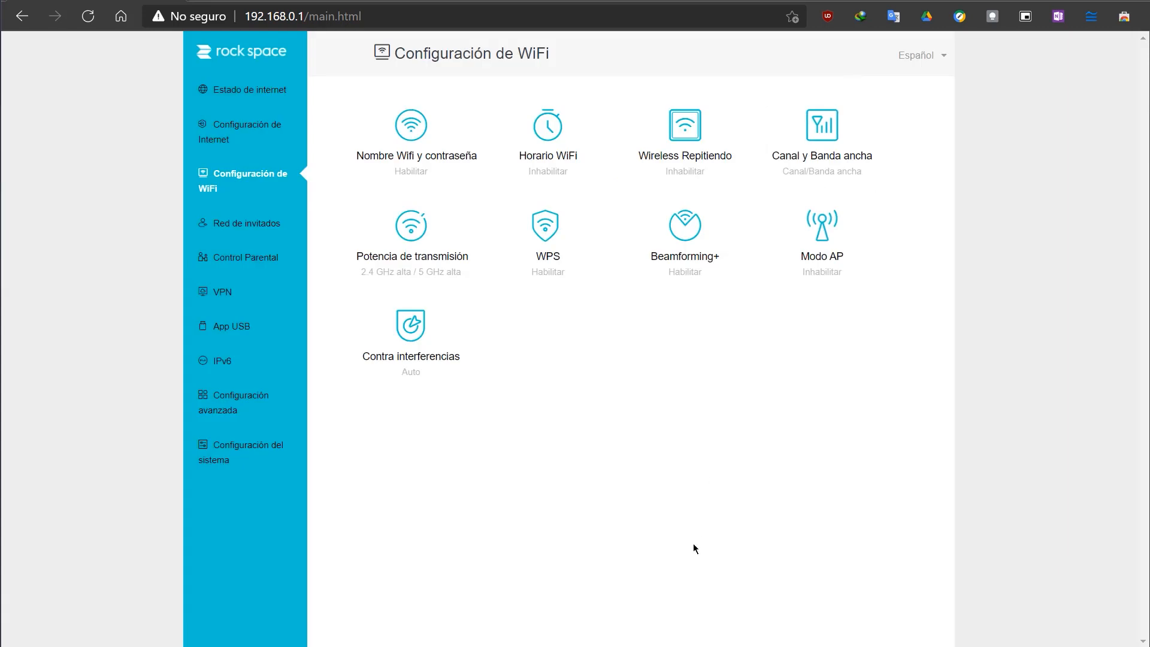
Step: Try switching Beamforming+ off, turn it back on, and close its settings
click(691, 235)
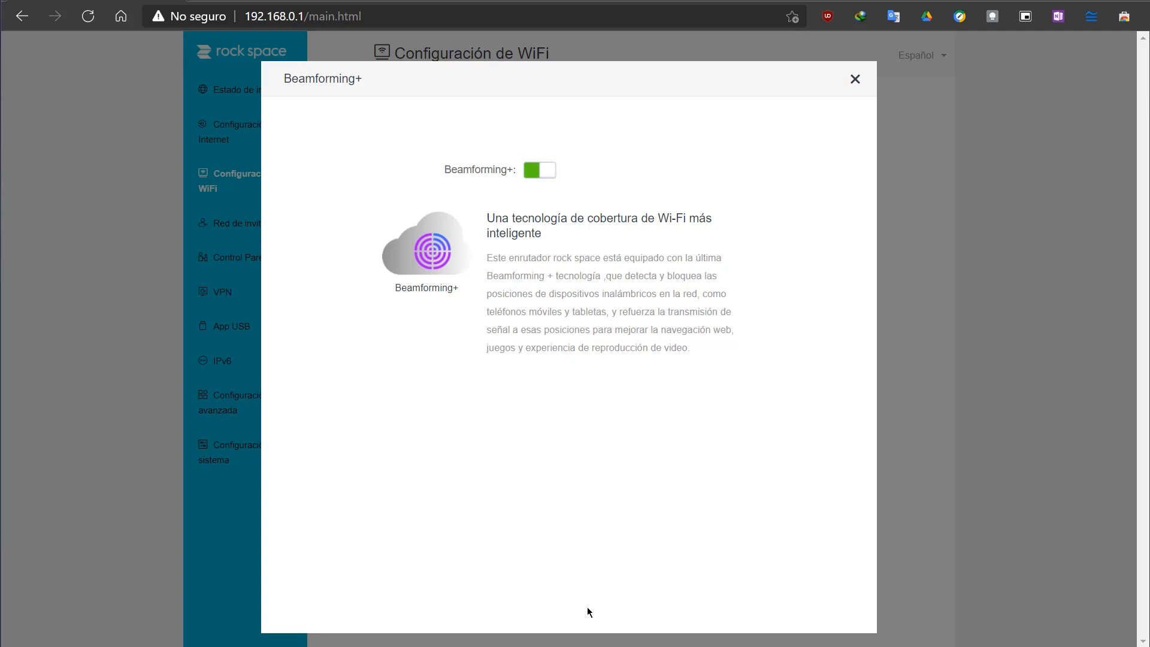
click(534, 175)
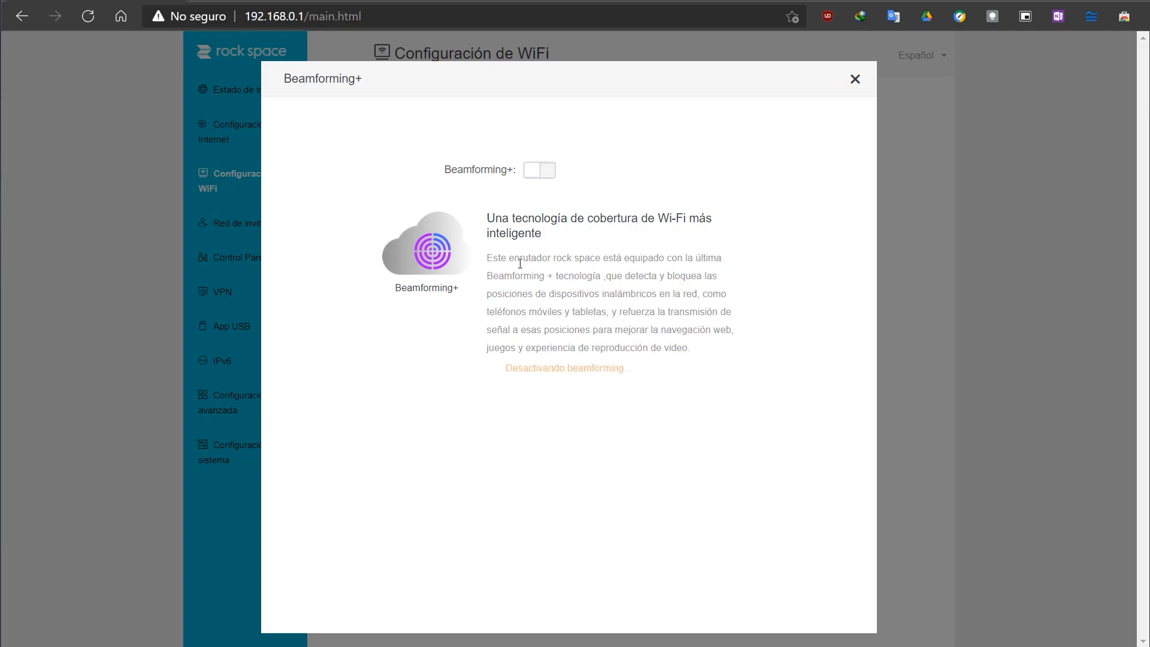
click(547, 177)
click(856, 79)
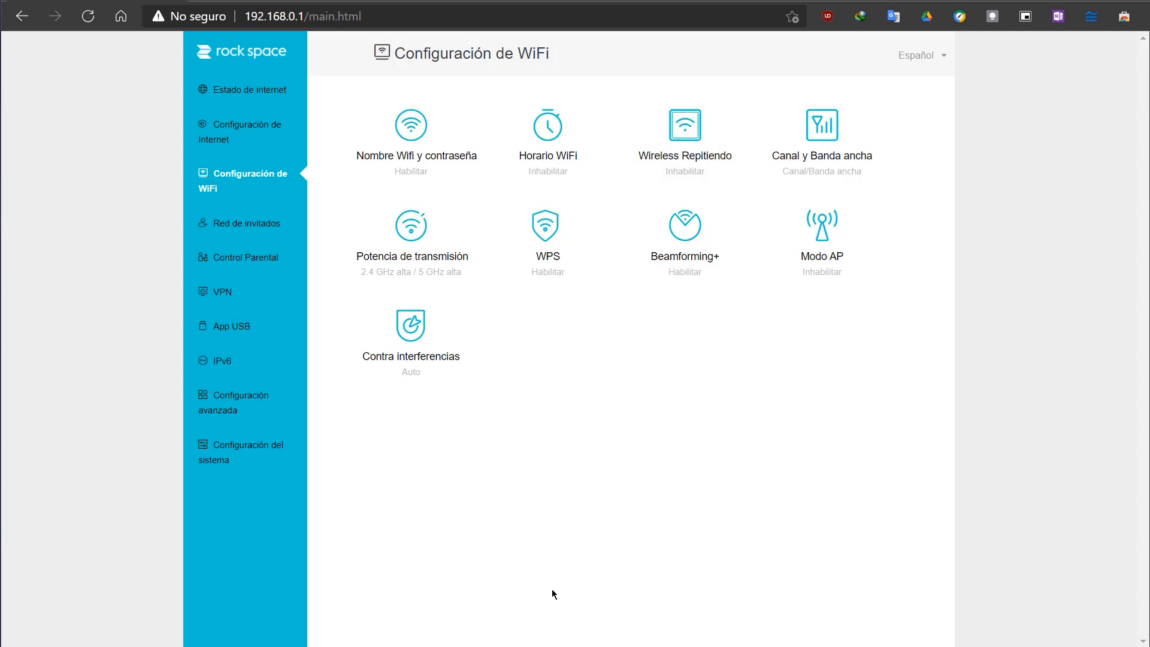
Step: Review the Contra interferencias options and close them without making a change
click(434, 344)
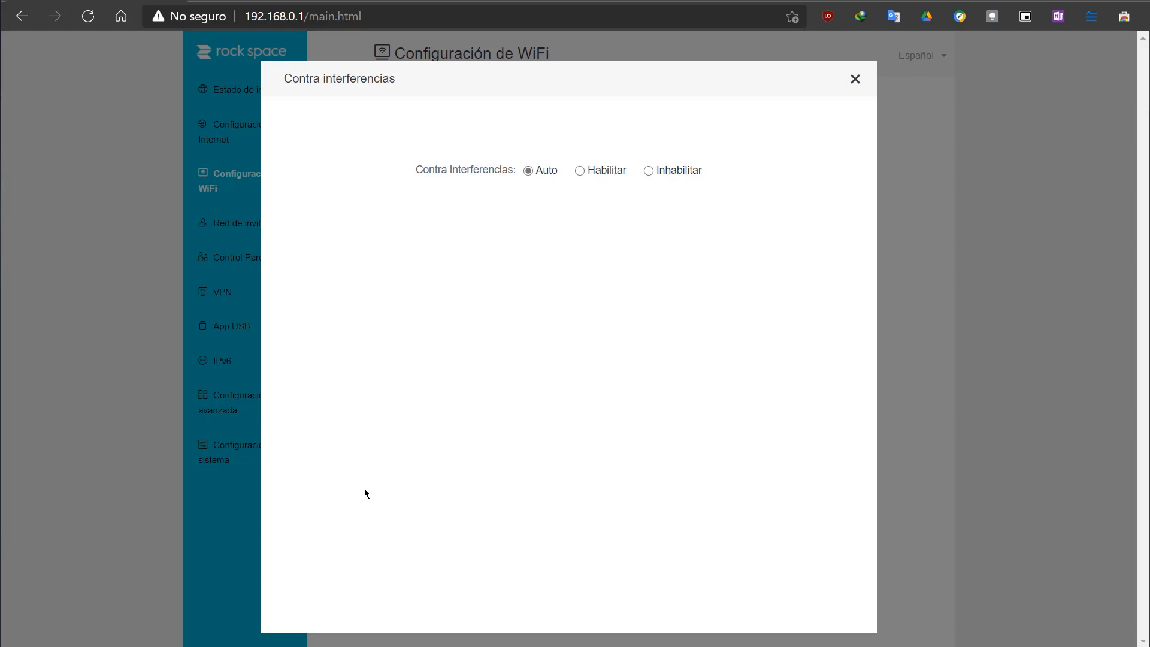
click(855, 80)
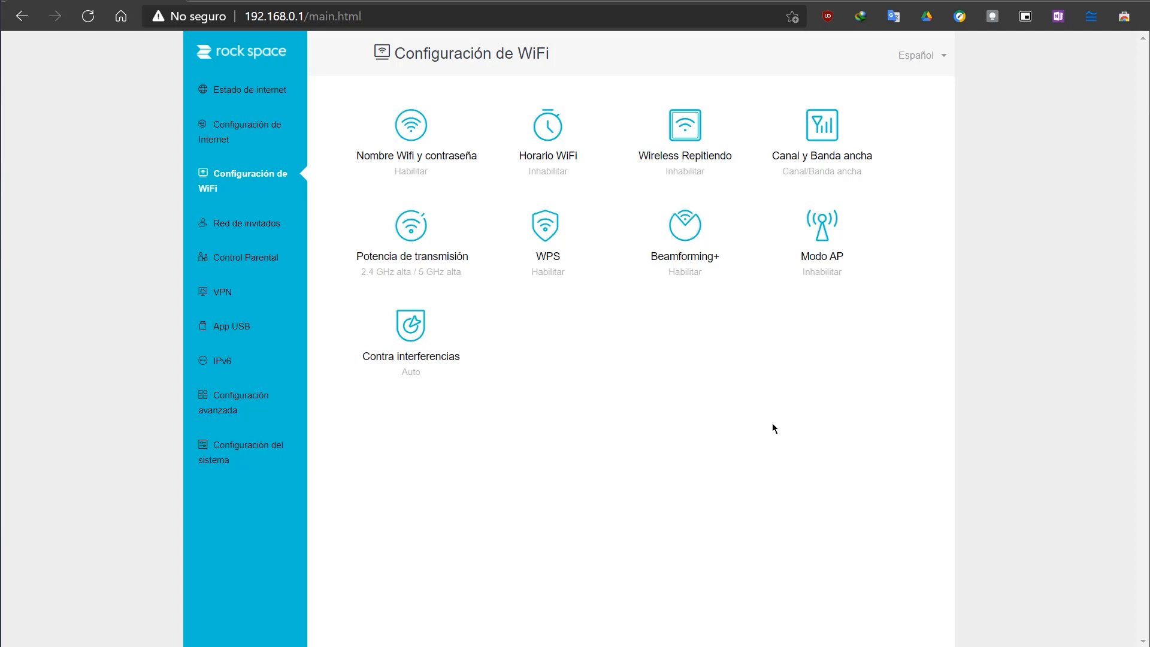
Step: Disable WPS in the WiFi settings and close its dialog
click(547, 231)
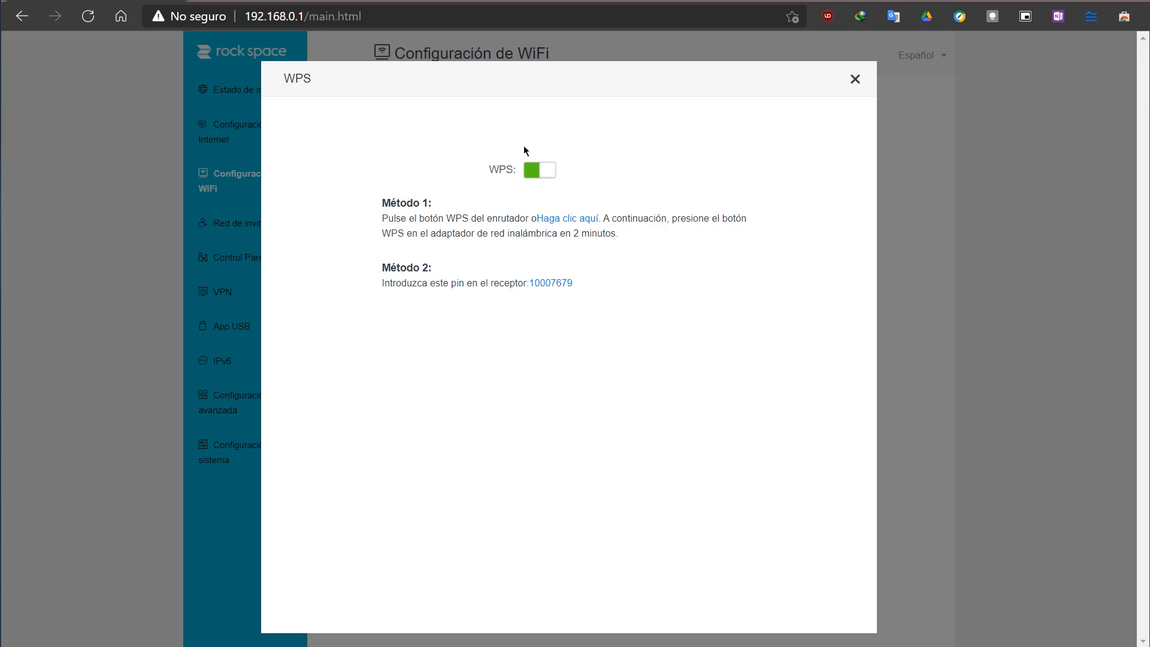
click(532, 173)
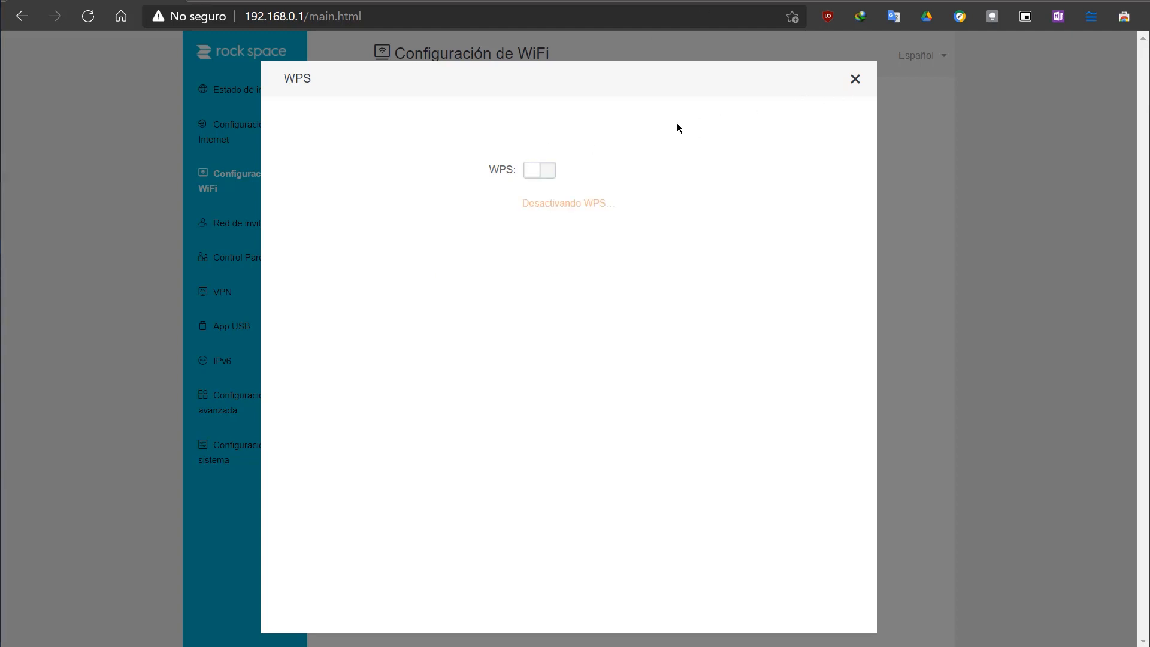
click(857, 81)
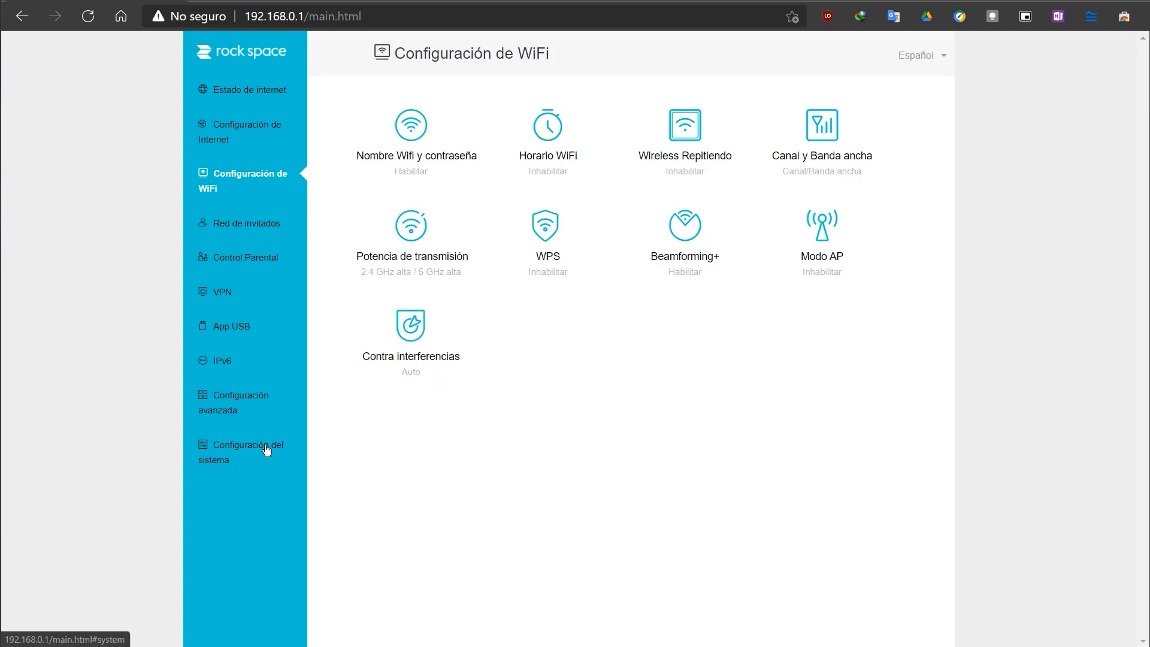
Step: Look over the Configuración avanzada and Configuración del sistema pages, and return to Estado de internet
click(256, 402)
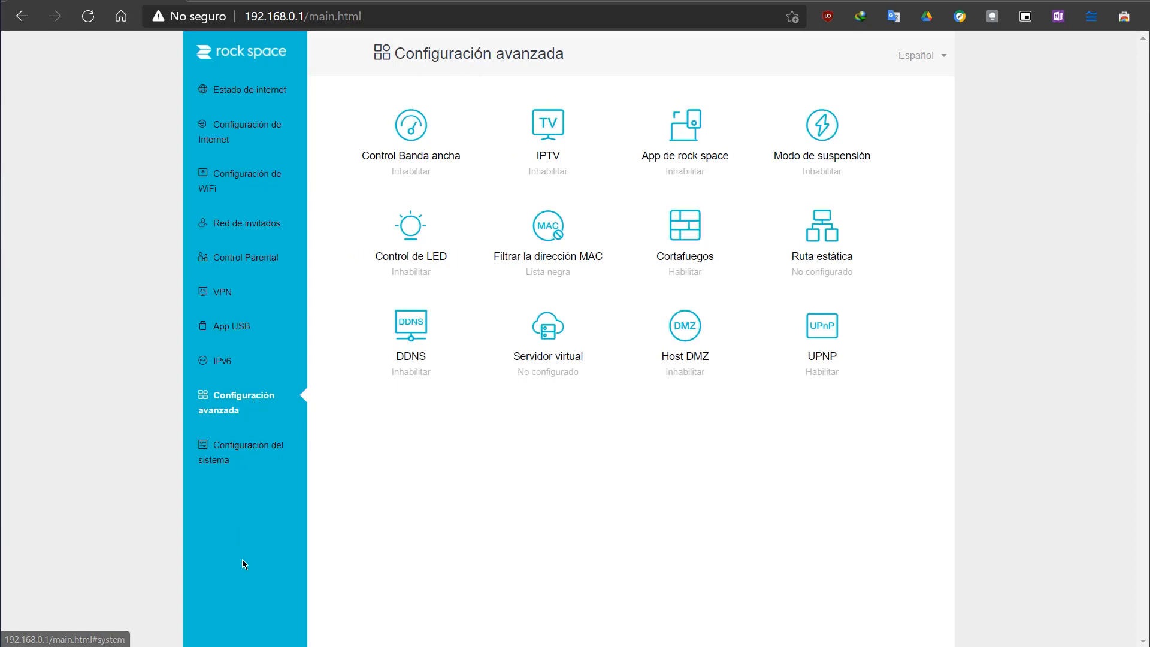
click(256, 453)
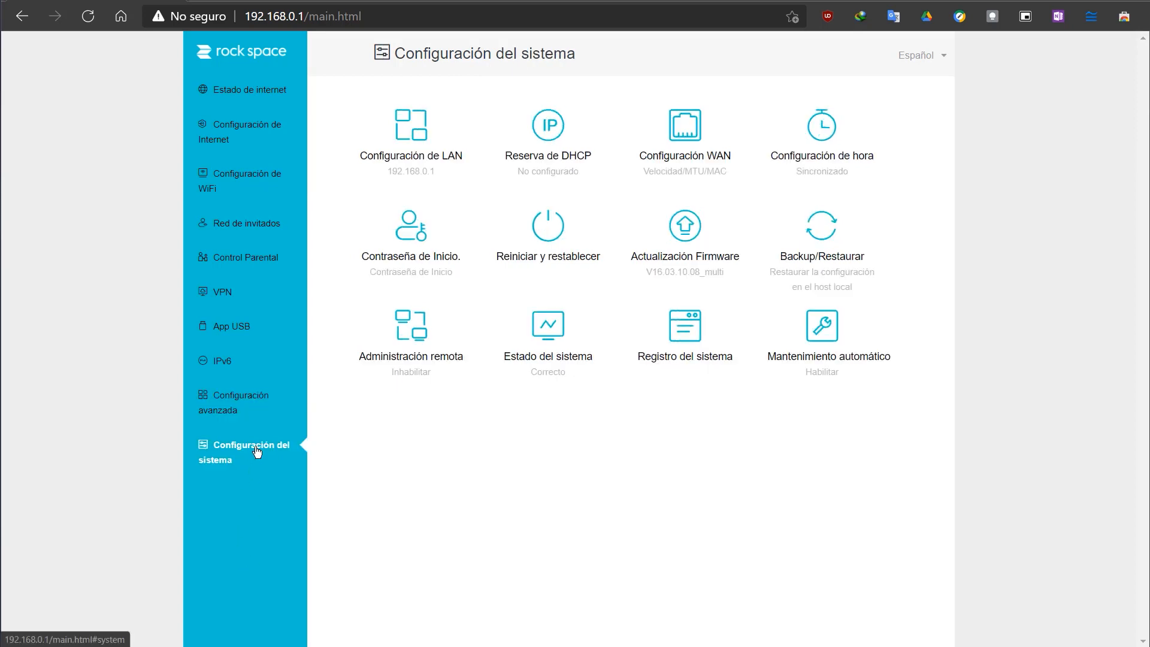
click(265, 94)
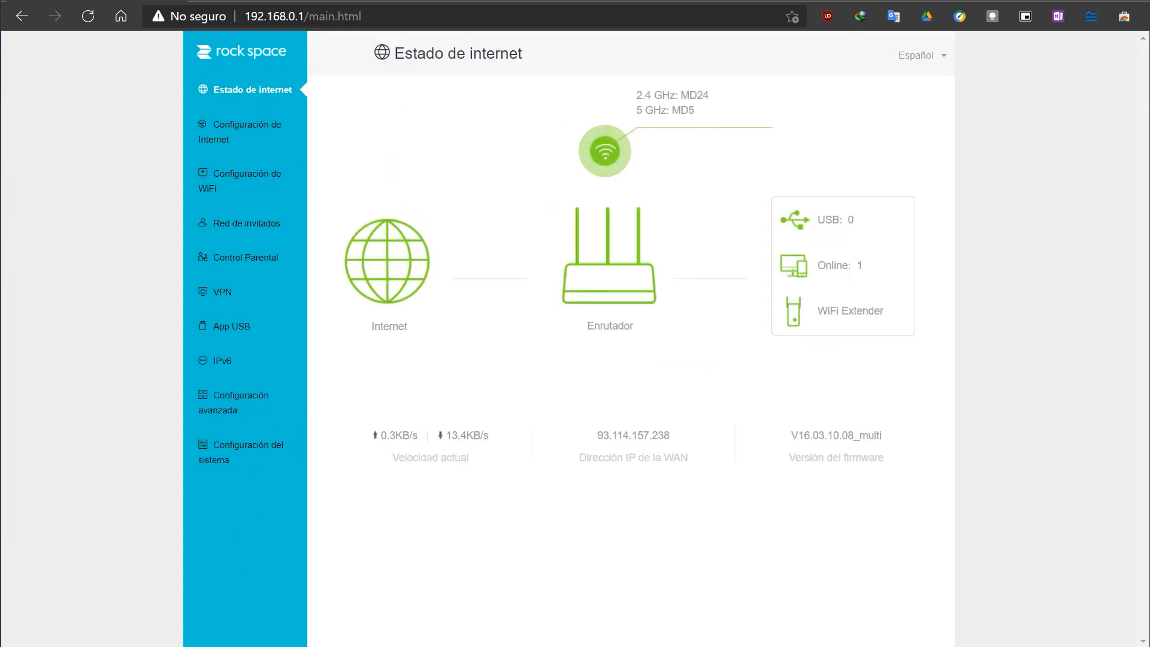